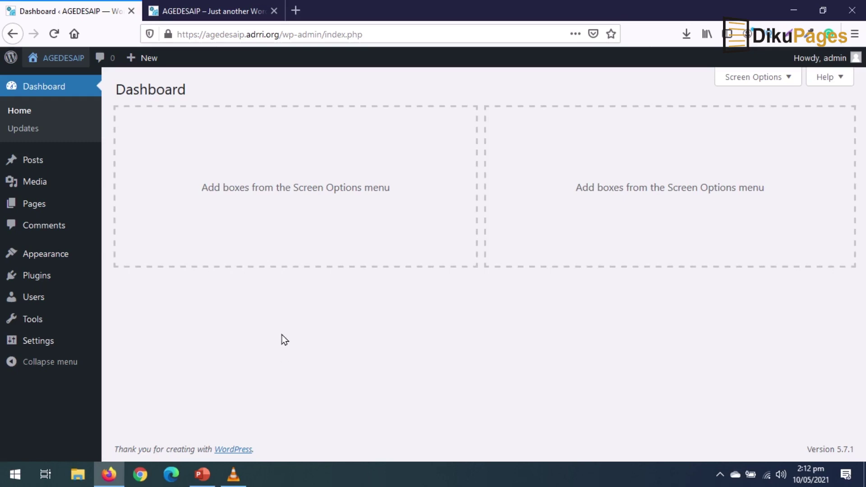
# - Switch to the live site tab and scroll its empty 'Nothing here' front page down to the footer
pyautogui.hotkey('ctrl', 'Tab')
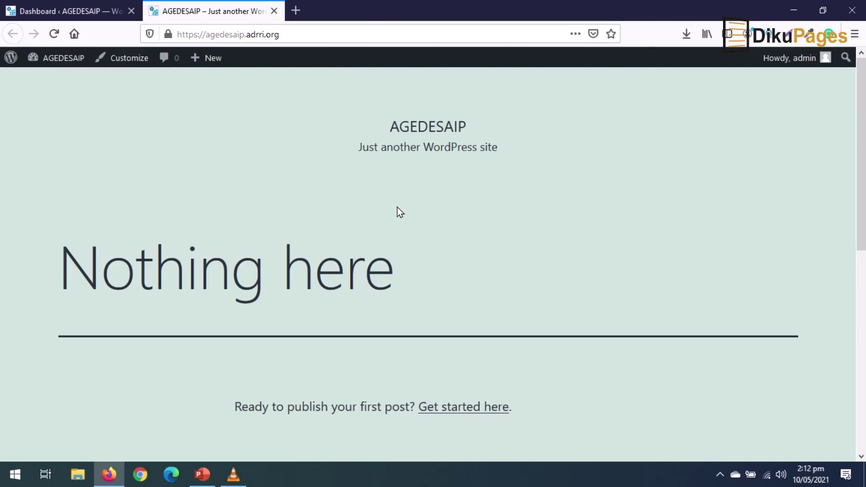
pyautogui.scroll(-8, 411, 214)
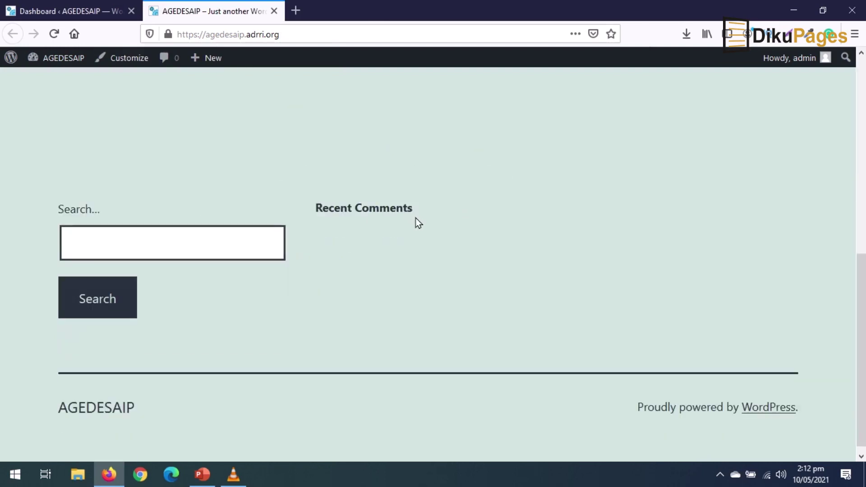
pyautogui.scroll(8, 418, 223)
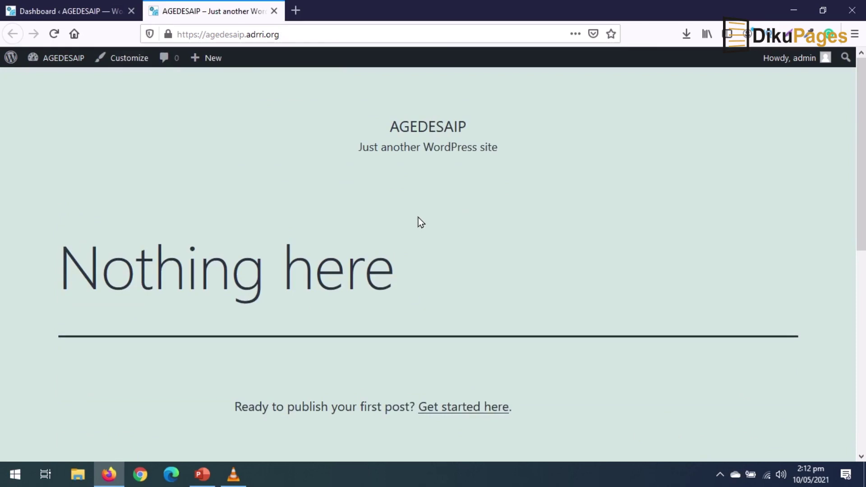
pyautogui.scroll(-8, 420, 221)
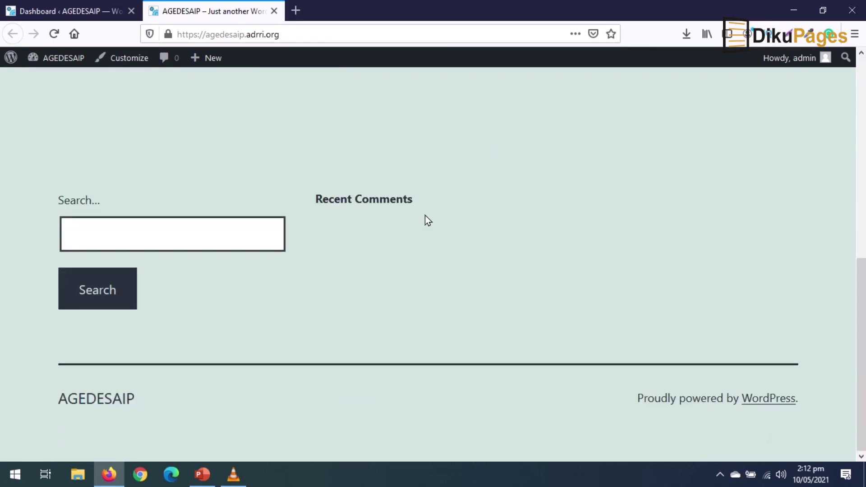
# - Search the theme directory for 'kadence', then install and activate the Kadence theme
pyautogui.click(273, 15)
pyautogui.moveTo(51, 262)
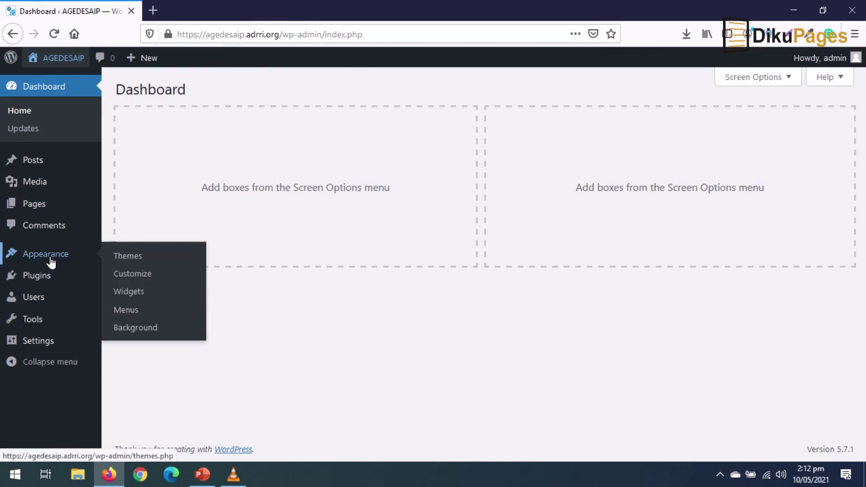
pyautogui.click(129, 261)
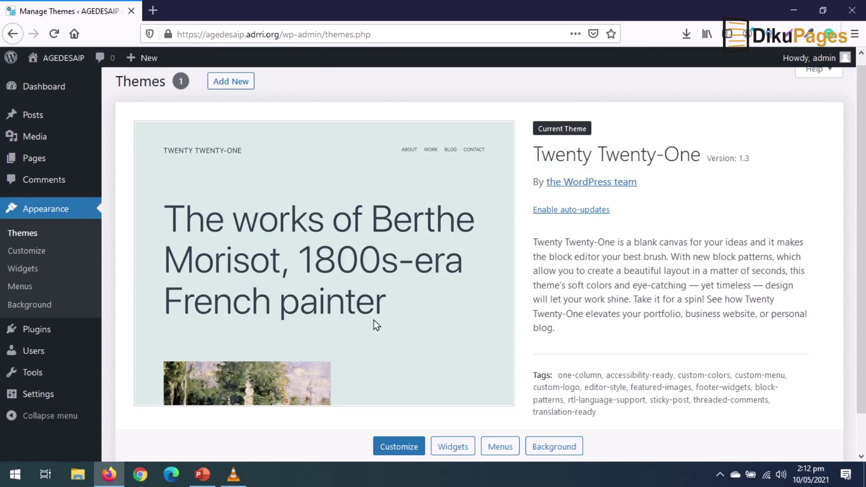
pyautogui.click(221, 85)
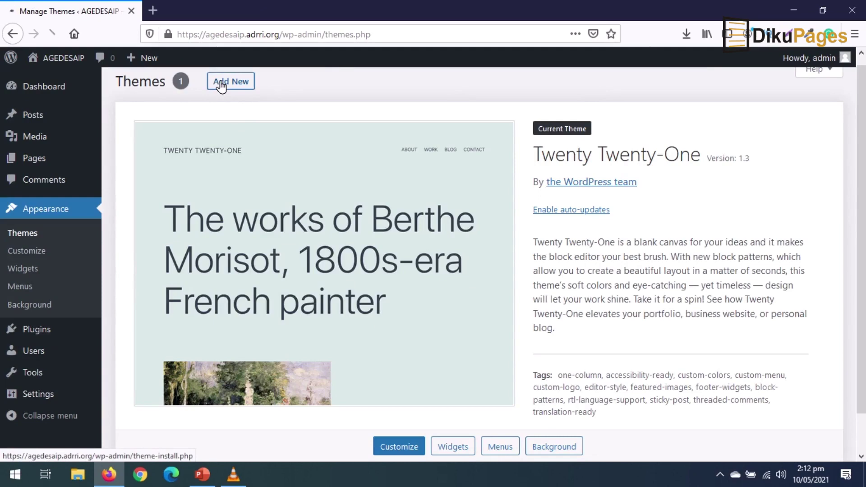
pyautogui.click(729, 125)
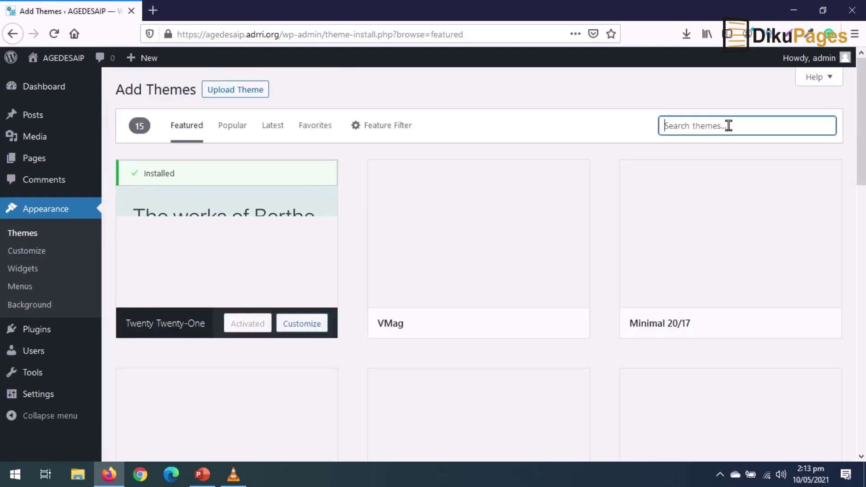
pyautogui.write('kadenc e')
pyautogui.press('BackSpace')
pyautogui.press('BackSpace')
pyautogui.write('e')
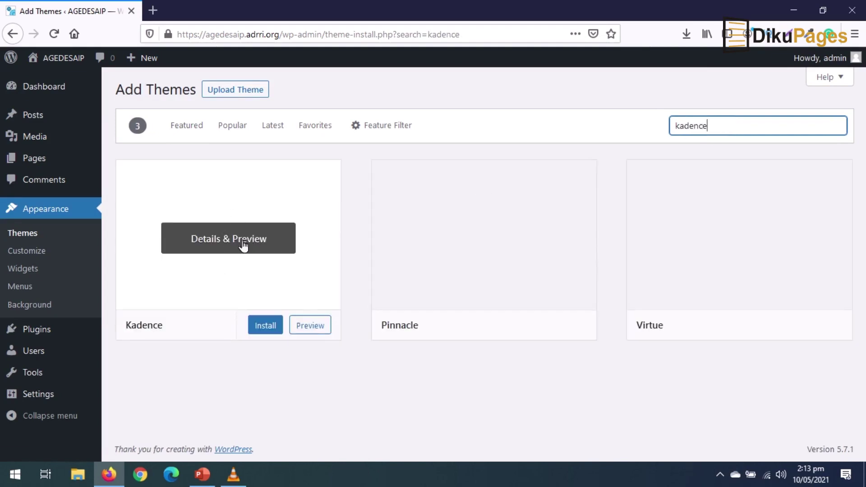
pyautogui.click(264, 328)
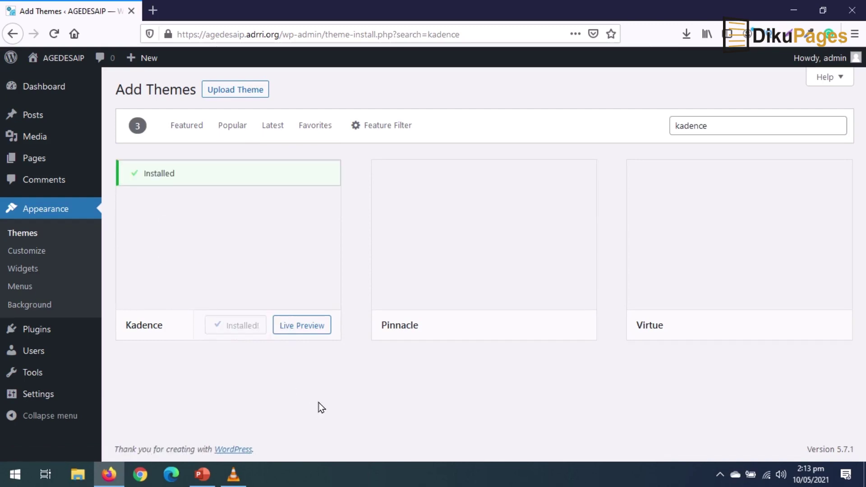
pyautogui.click(247, 333)
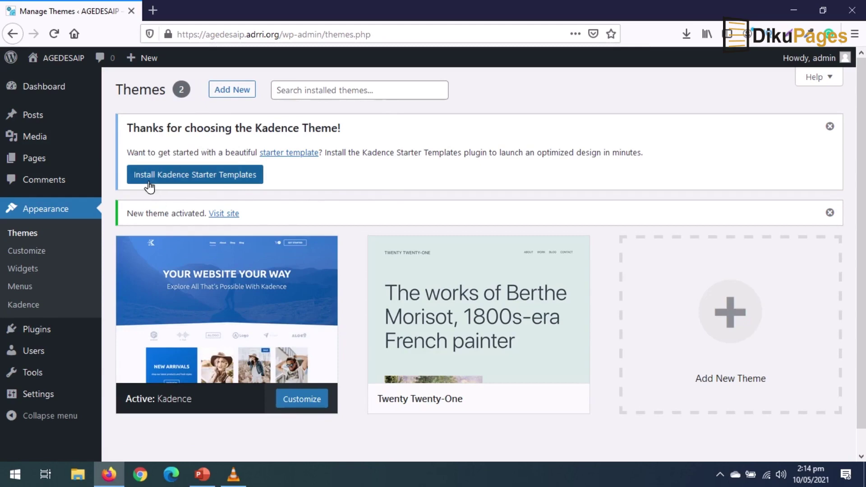
# - Install Kadence Starter Templates, choose Elementor as the builder, and open the Law Firm template
pyautogui.click(213, 180)
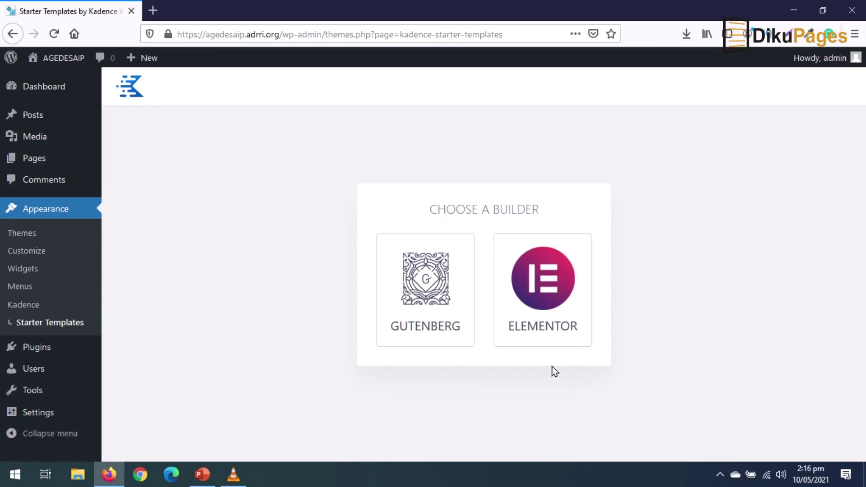
pyautogui.click(545, 292)
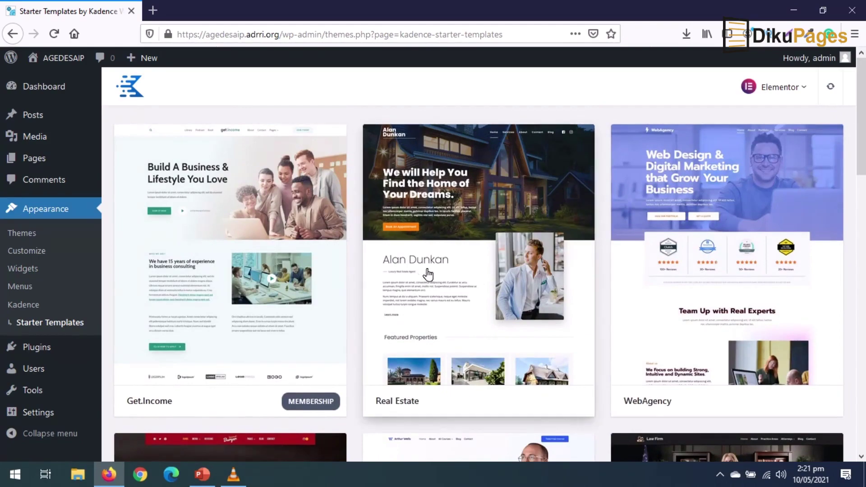
pyautogui.scroll(-12, 428, 274)
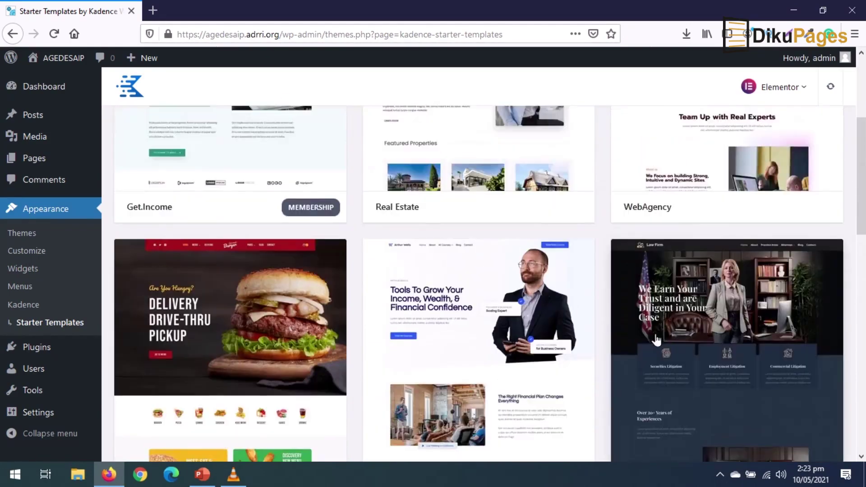
pyautogui.scroll(-3, 657, 340)
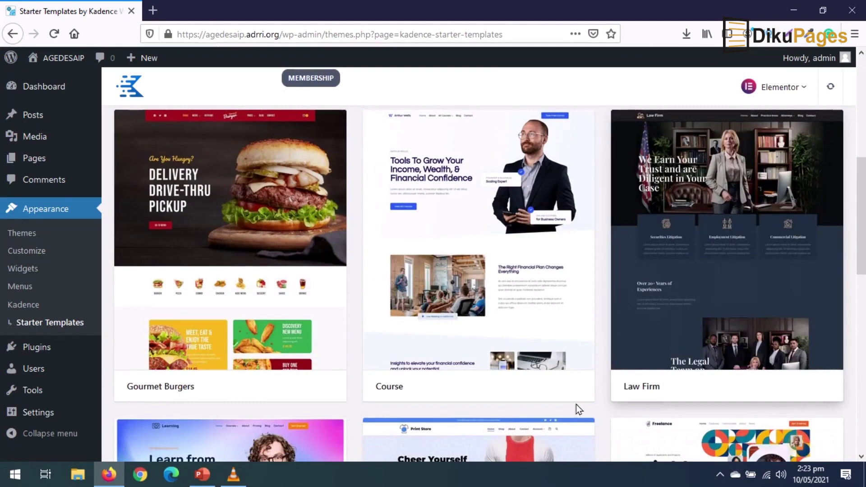
pyautogui.click(741, 251)
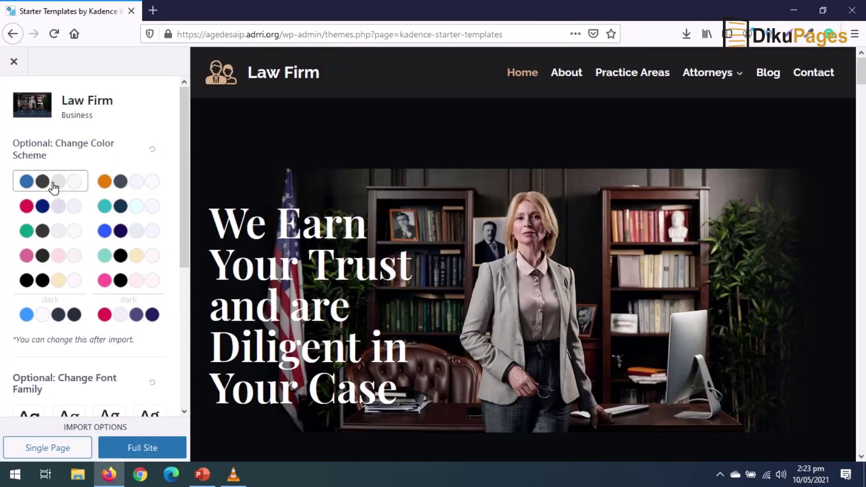
# - Preview the Law Firm template's red/navy, green, pink, black/beige, orange and teal colour schemes
pyautogui.click(57, 216)
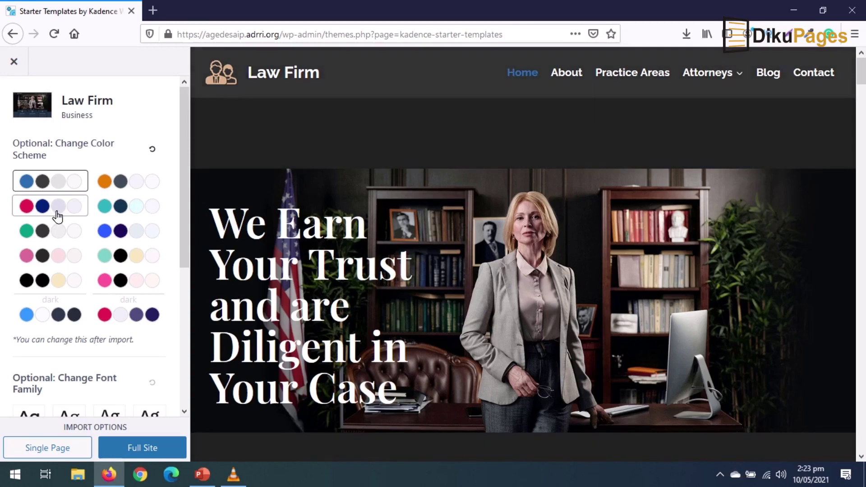
pyautogui.click(55, 232)
pyautogui.click(58, 256)
pyautogui.click(59, 280)
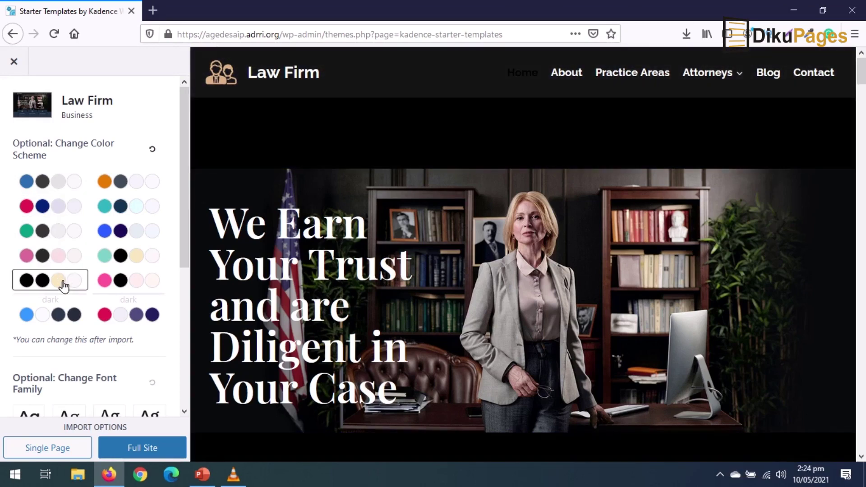
pyautogui.click(132, 183)
pyautogui.click(128, 208)
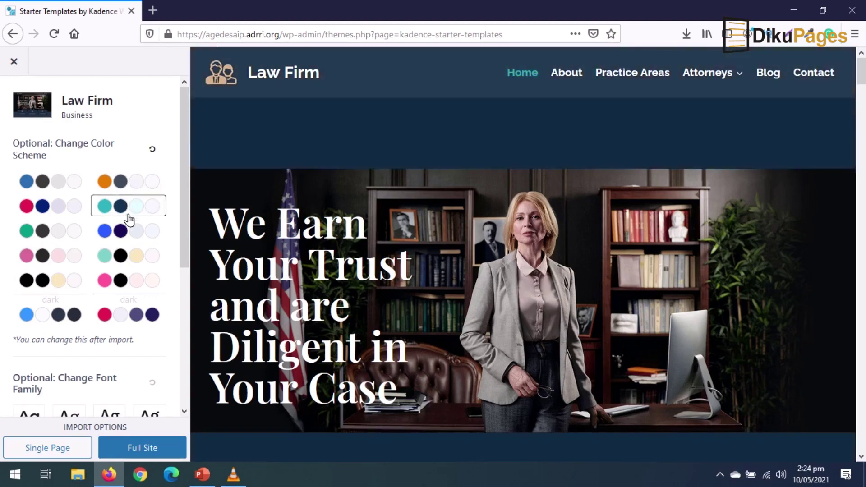
# - Import the Law Firm template as a Full Site
pyautogui.scroll(-10, 383, 340)
pyautogui.scroll(3, 382, 339)
pyautogui.scroll(-5, 141, 232)
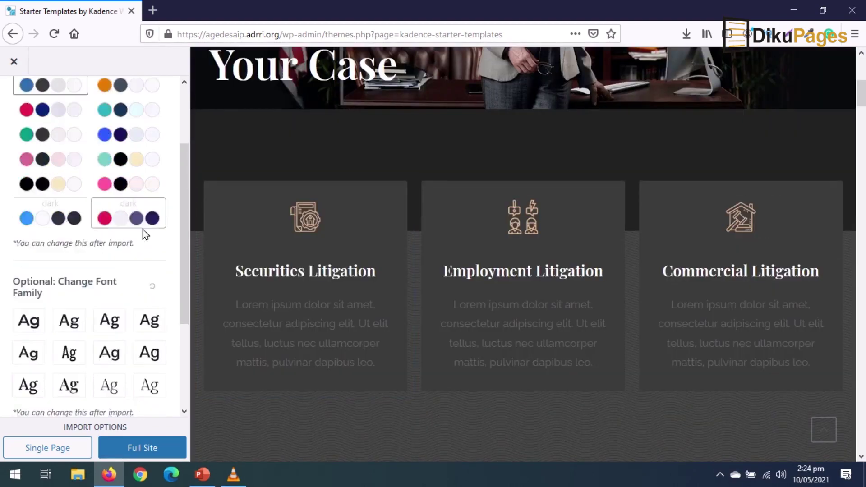
pyautogui.click(143, 450)
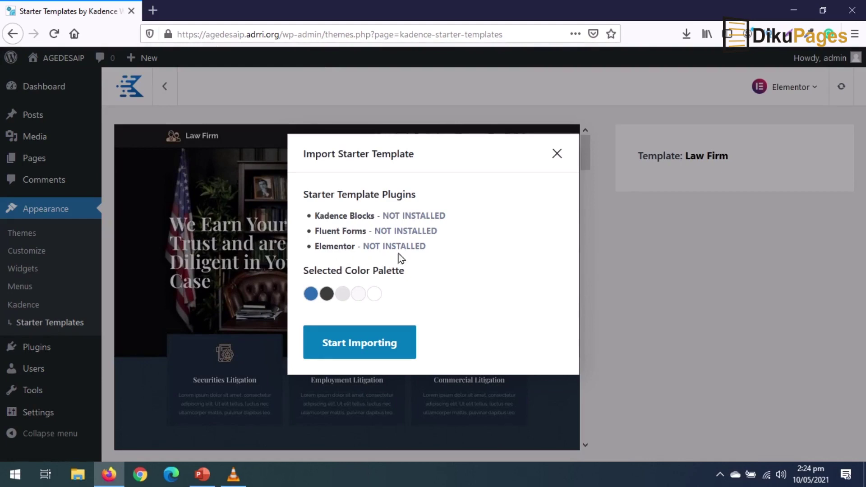
pyautogui.click(344, 338)
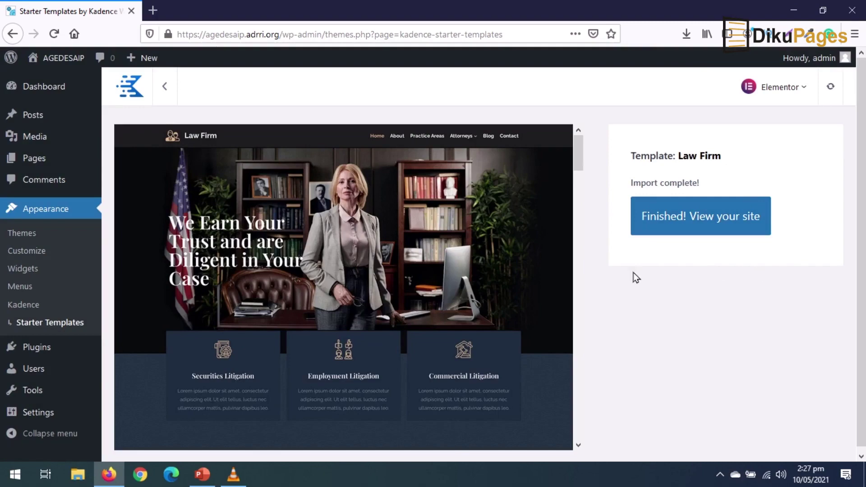
# - View the finished site, scroll through the new Law Firm homepage, and return to the top
pyautogui.click(685, 222)
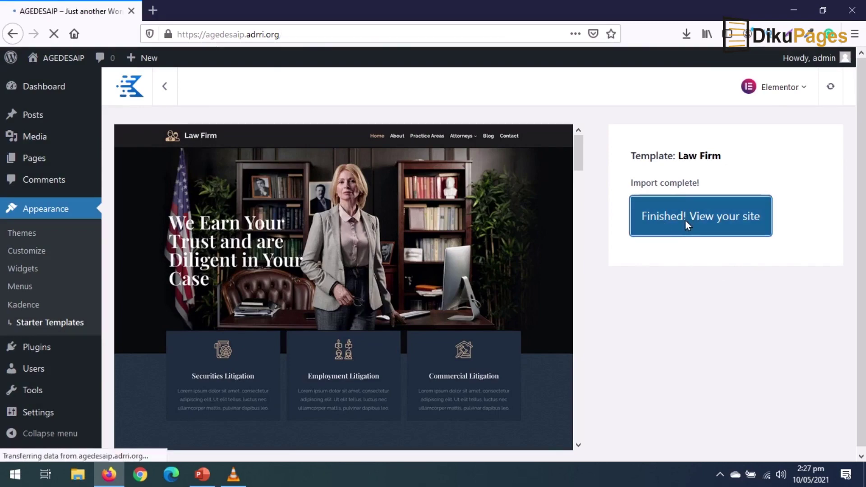
pyautogui.scroll(-10, 663, 296)
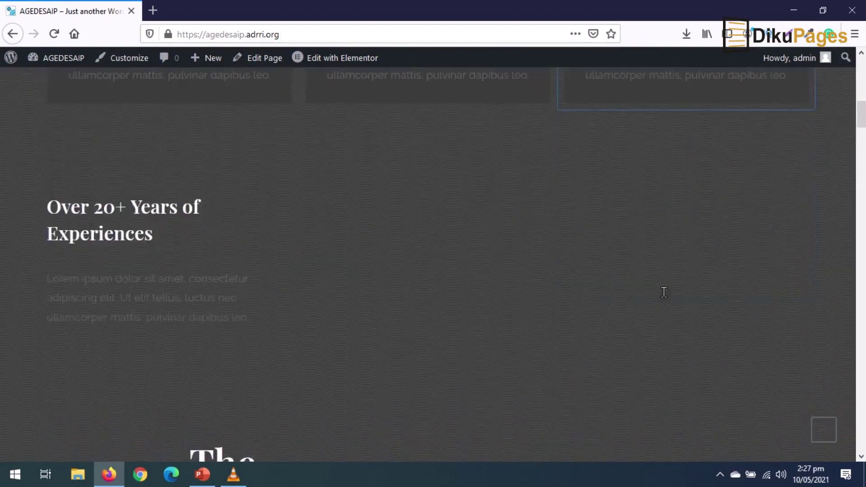
pyautogui.scroll(-15, 666, 299)
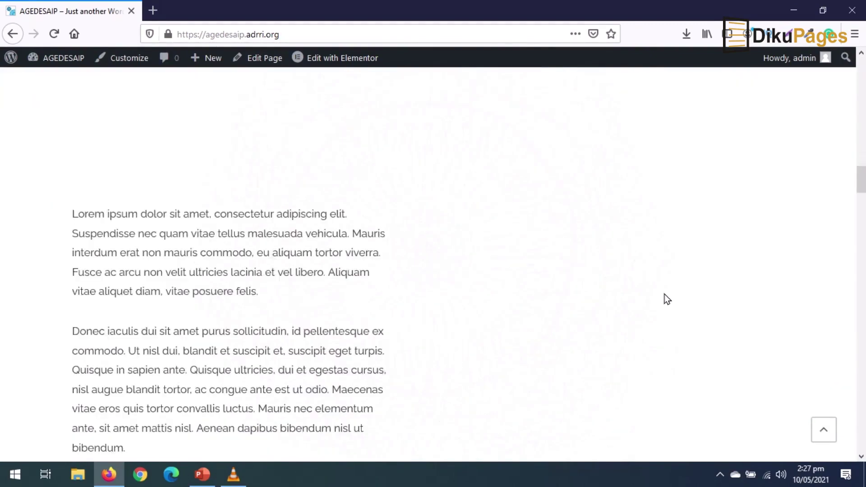
pyautogui.scroll(-10, 667, 302)
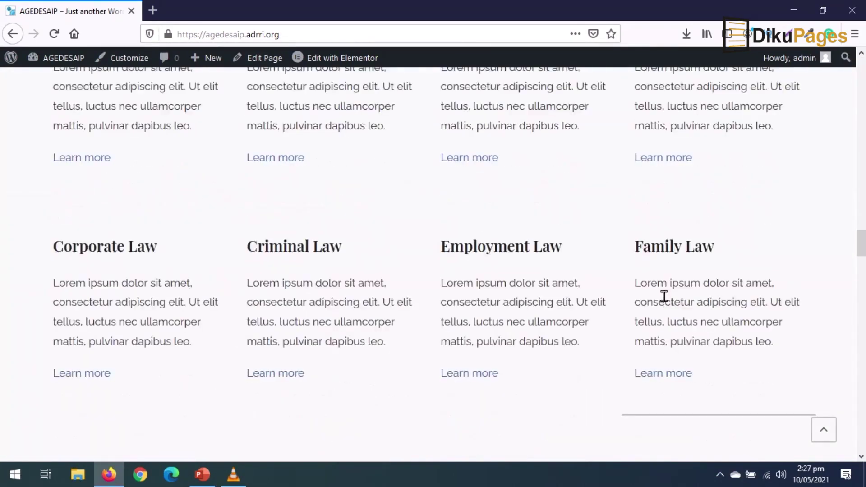
pyautogui.press('Home')
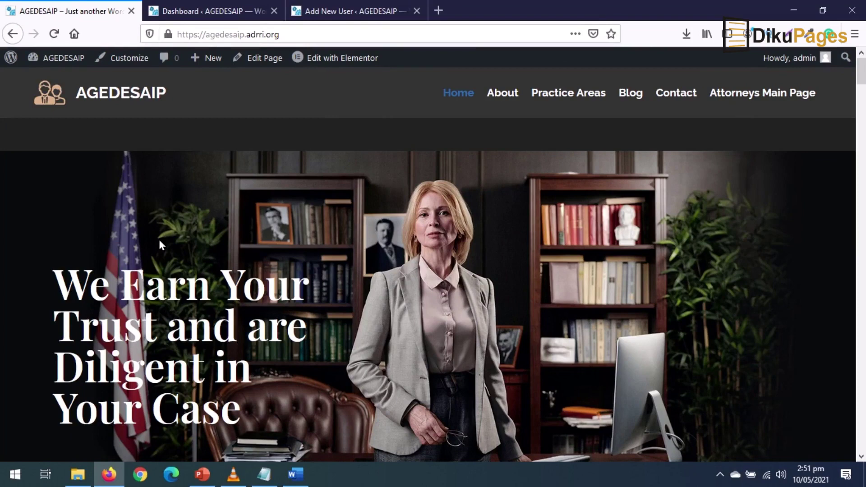
pyautogui.click(340, 16)
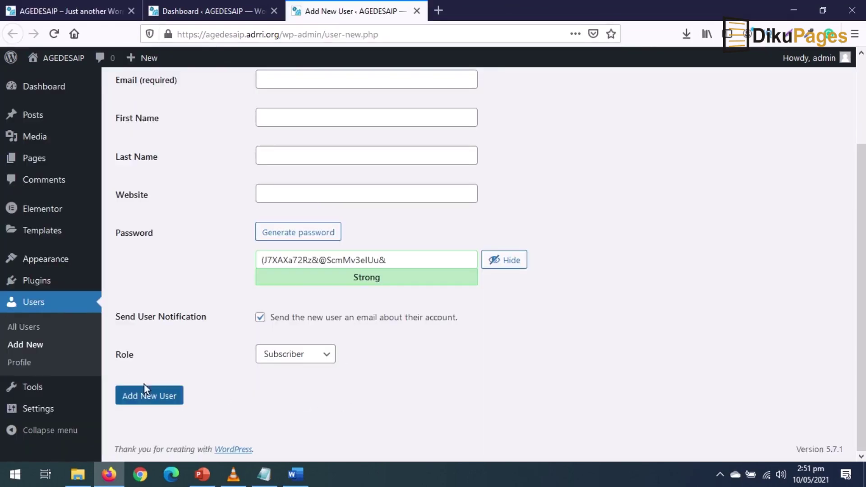
pyautogui.click(325, 360)
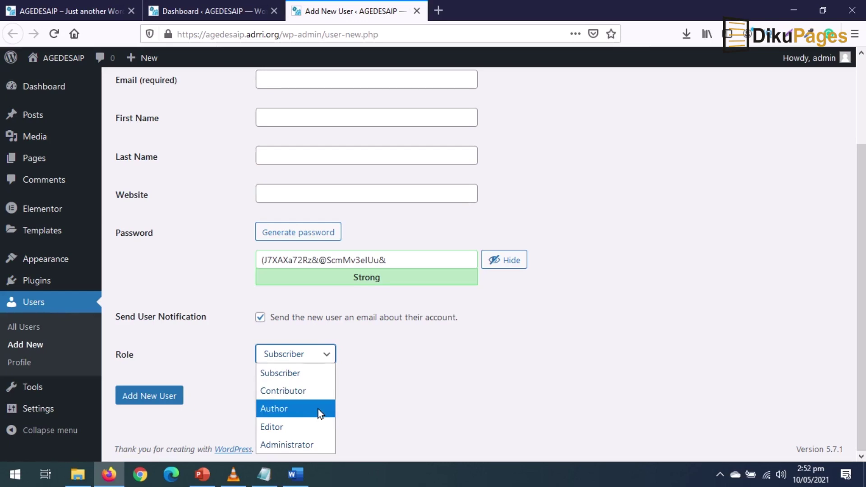
pyautogui.click(399, 387)
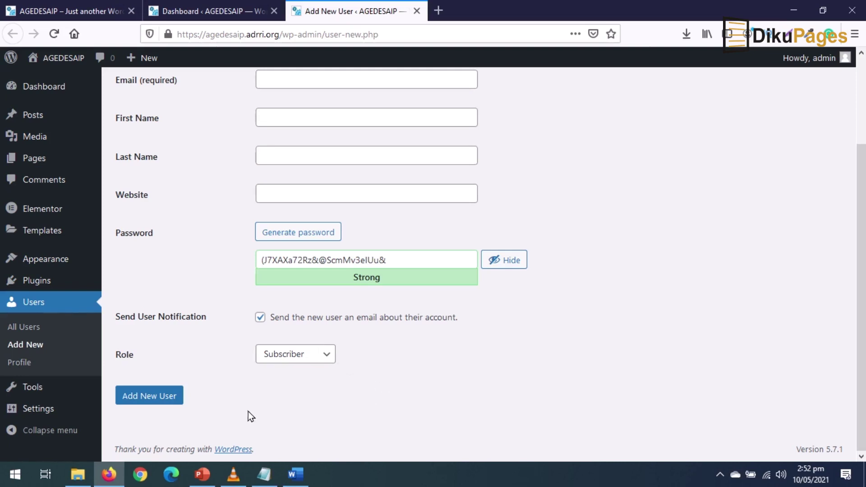
pyautogui.moveTo(50, 284)
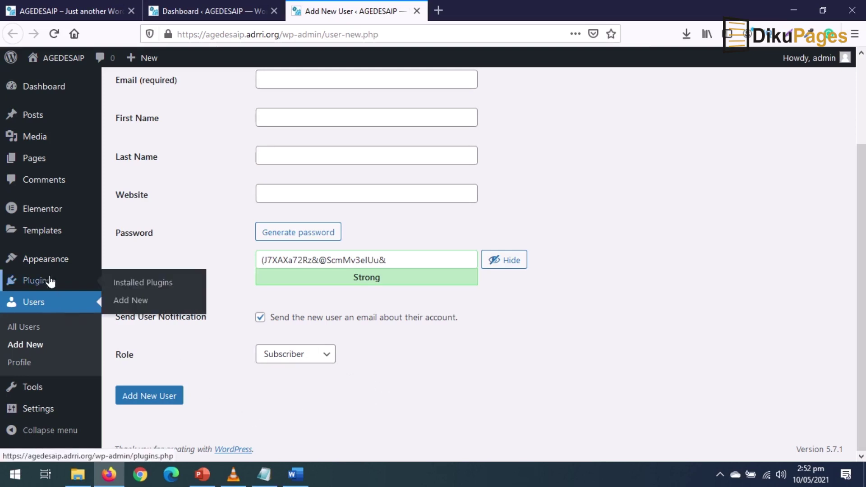
# - Search plugins for 'code snippet', then install and activate Code Snippets
pyautogui.click(131, 301)
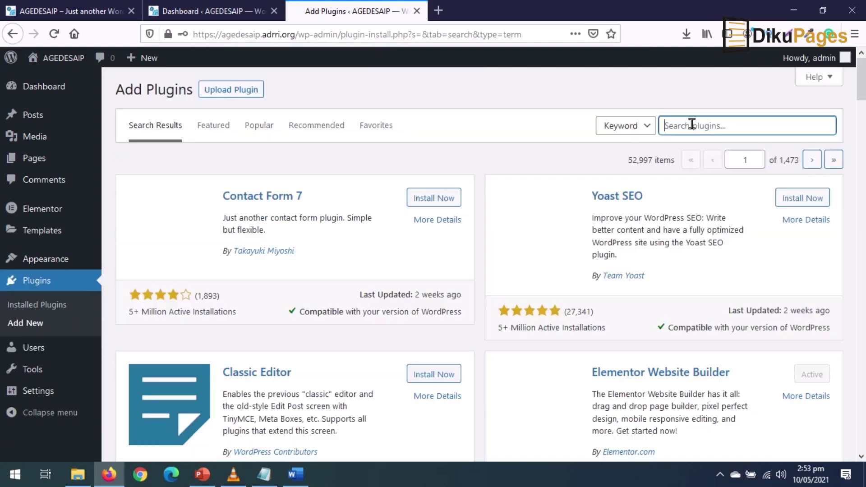
pyautogui.click(692, 125)
pyautogui.write('code s')
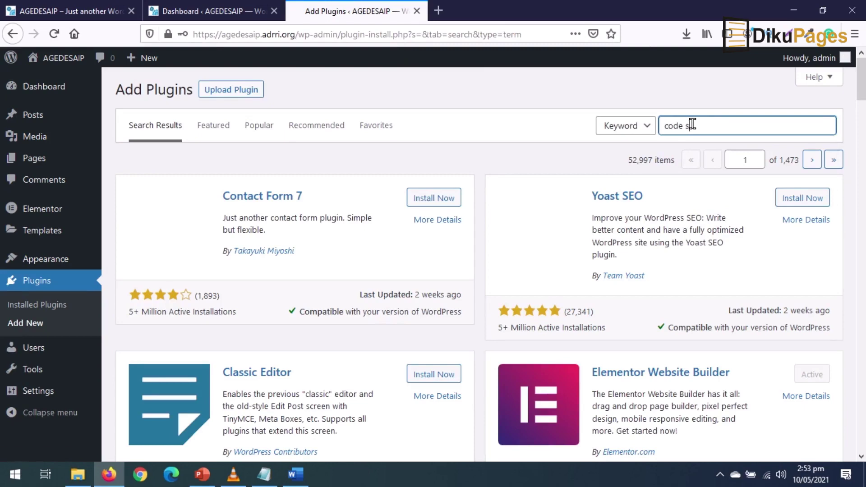
pyautogui.write('nip')
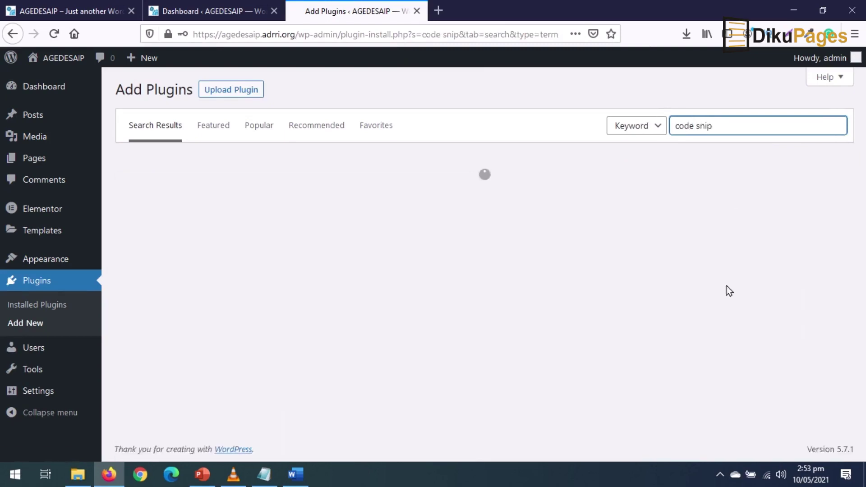
pyautogui.write('pet')
pyautogui.click(438, 200)
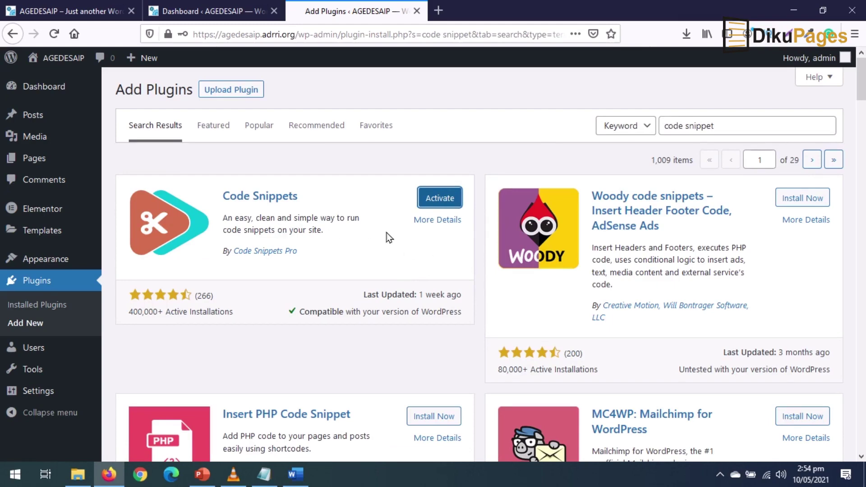
pyautogui.click(440, 199)
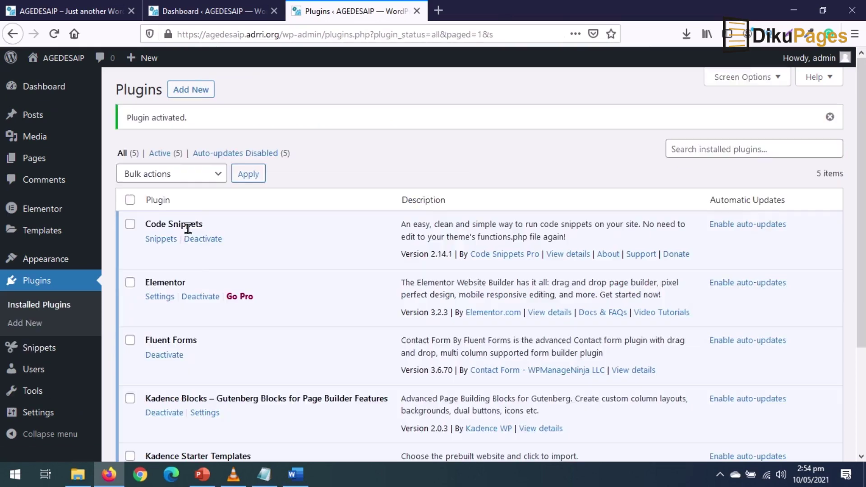
# - Open the Snippets list and look over its five inactive example snippets
pyautogui.moveTo(41, 351)
pyautogui.click(41, 351)
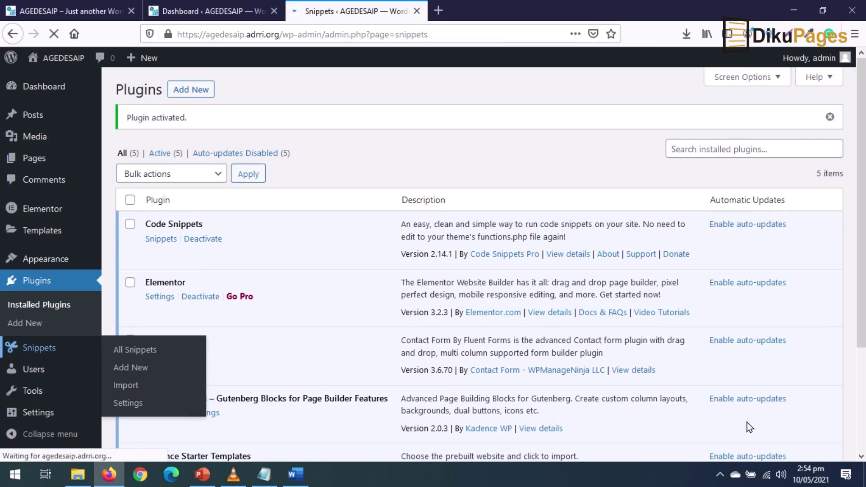
pyautogui.scroll(-3, 222, 200)
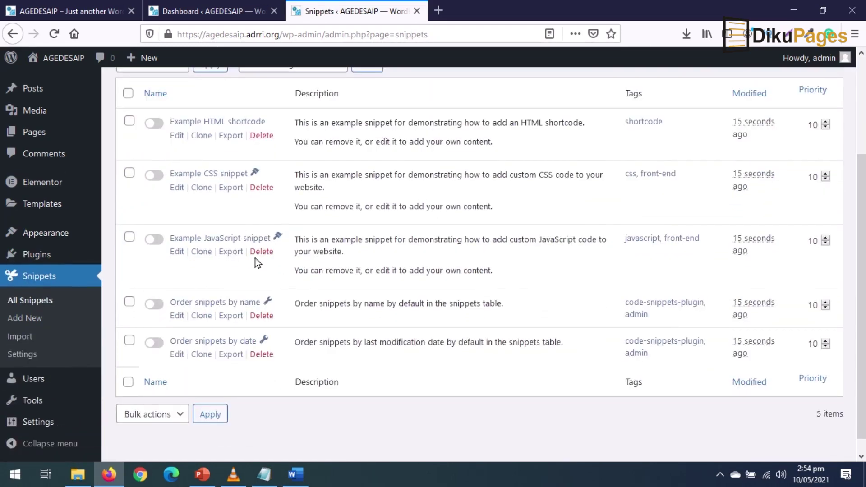
pyautogui.scroll(3, 258, 262)
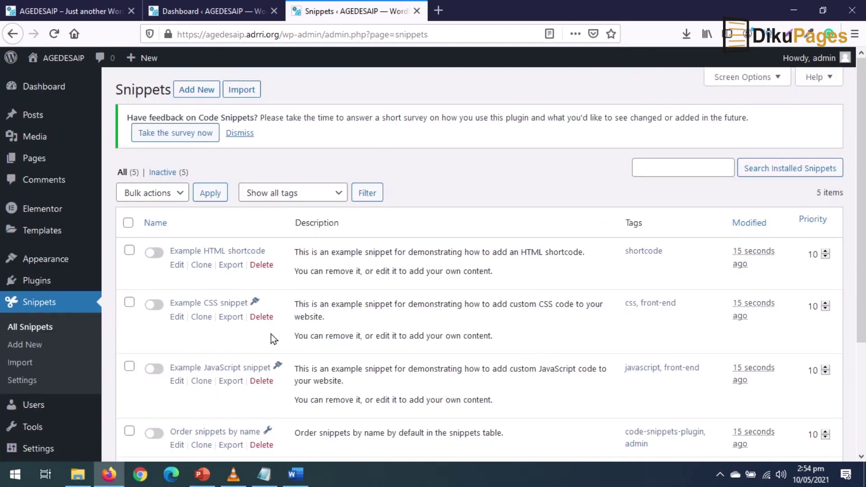
# - Create a snippet titled 'Membership Level' and paste in the add_role PHP for board, associate and student members
pyautogui.click(197, 90)
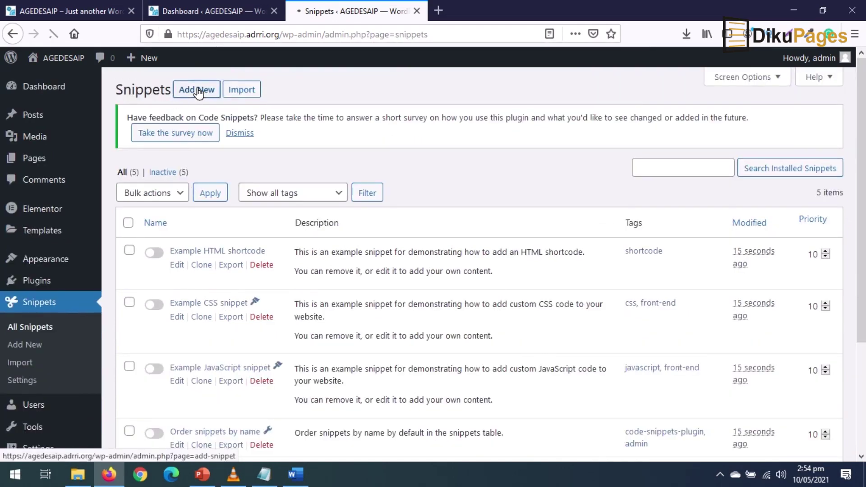
pyautogui.click(206, 118)
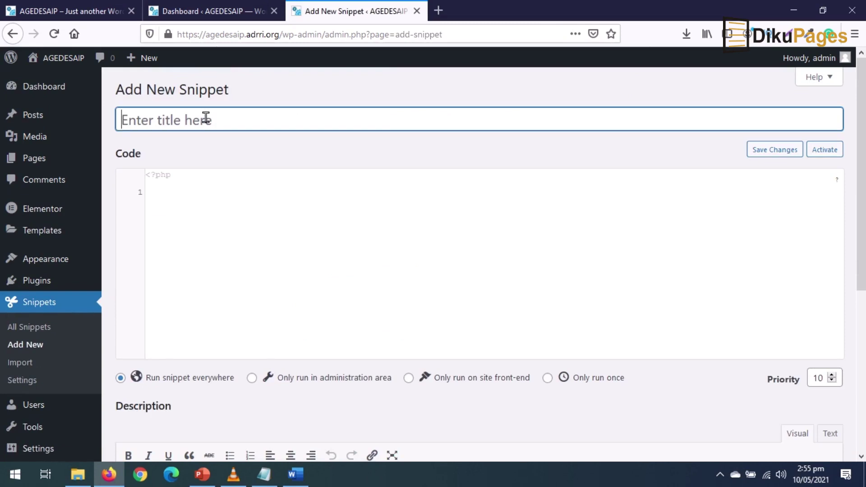
pyautogui.write('Membe')
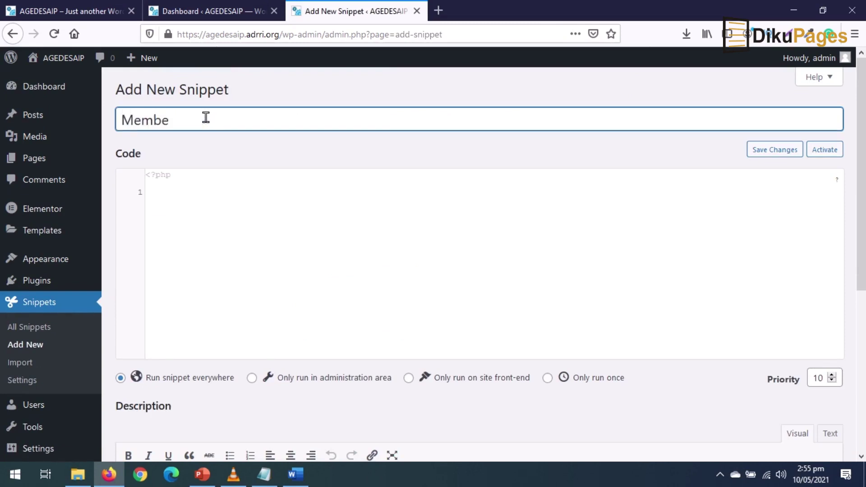
pyautogui.write('rship Level')
pyautogui.click(195, 193)
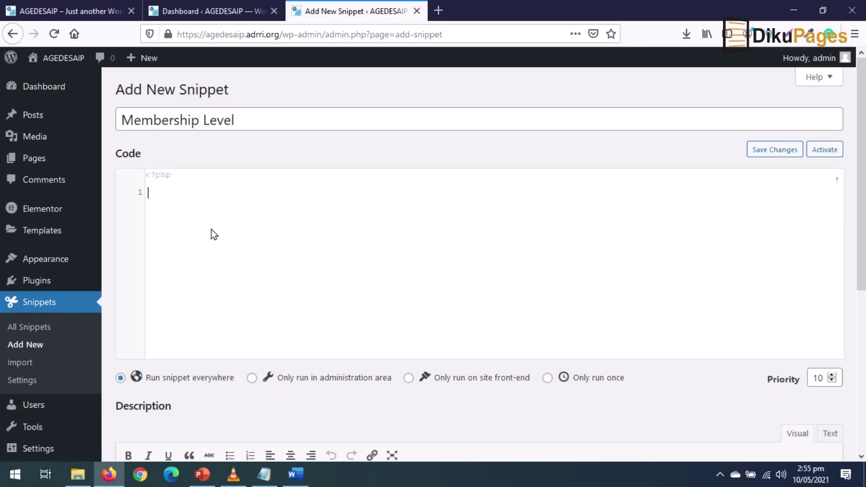
pyautogui.write("// add a membership roles  $result = add_role( 'board_member', __( 'Board Member' ), array( ) );  $result = add_role( 'associate_member', __( Associate Member' ), array( ) );  $result = add_role( 'student_member', __( 'Student Member' ), array( ) );")
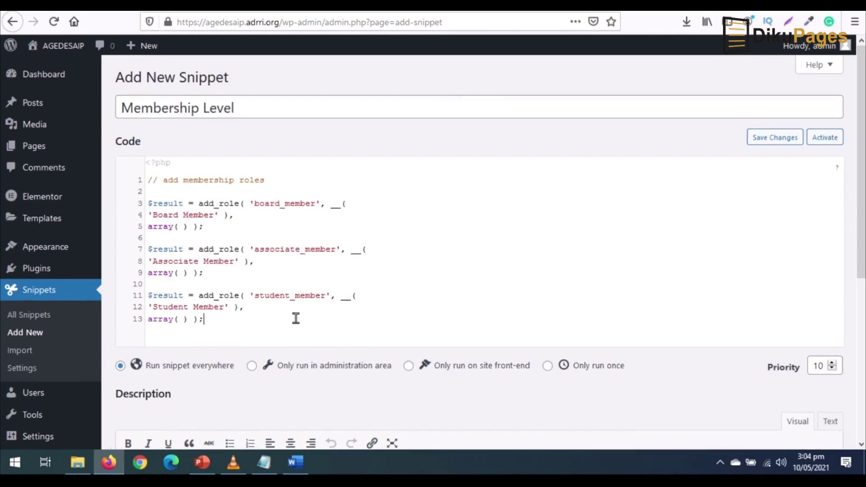
pyautogui.scroll(-5, 284, 316)
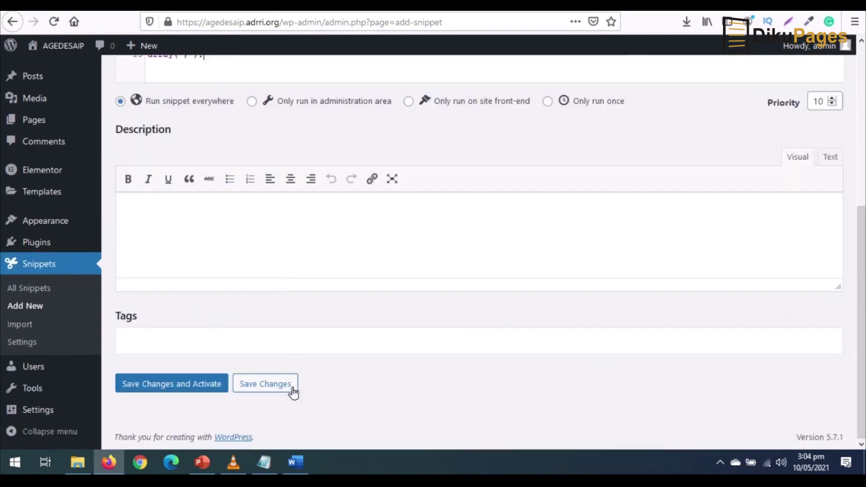
# - Save and activate the Membership Level snippet, then view it switched on in All Snippets
pyautogui.click(155, 385)
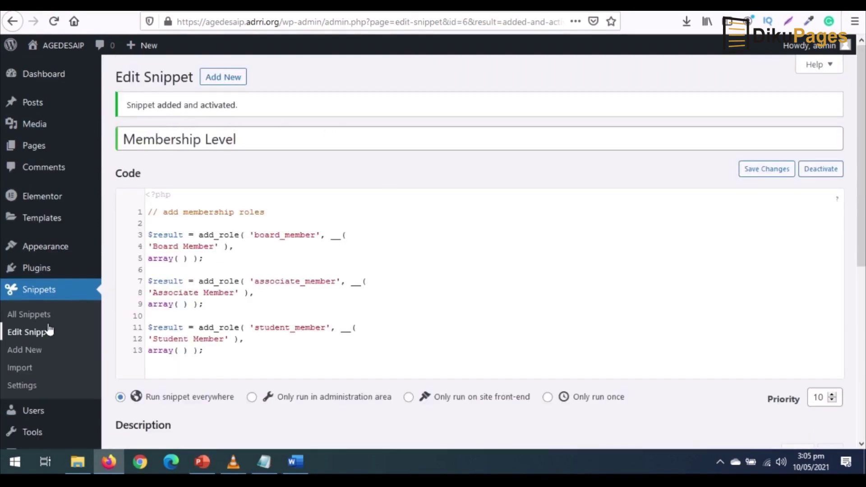
pyautogui.click(37, 293)
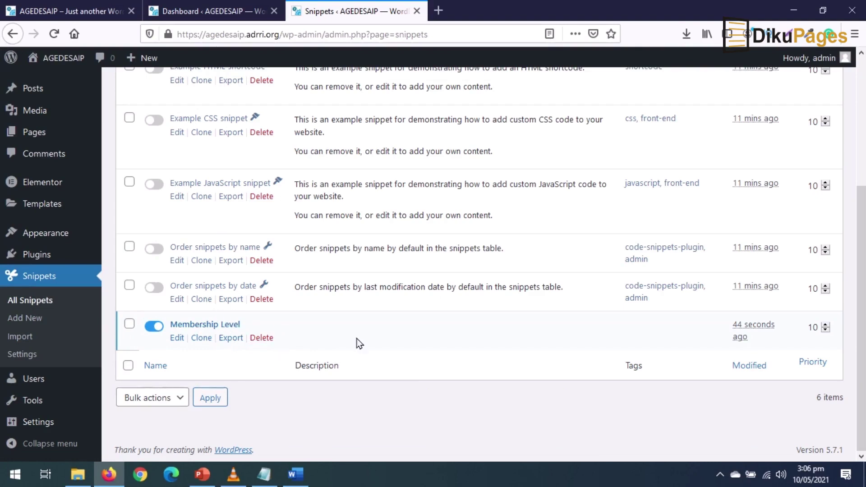
# - On the Add New User form, check the Role list for Board, Associate and Student Member, leaving Subscriber selected
pyautogui.moveTo(34, 381)
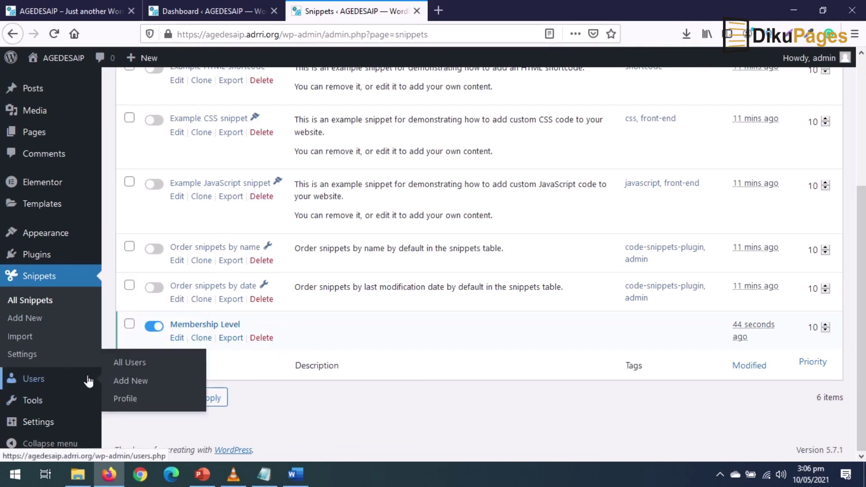
pyautogui.click(138, 384)
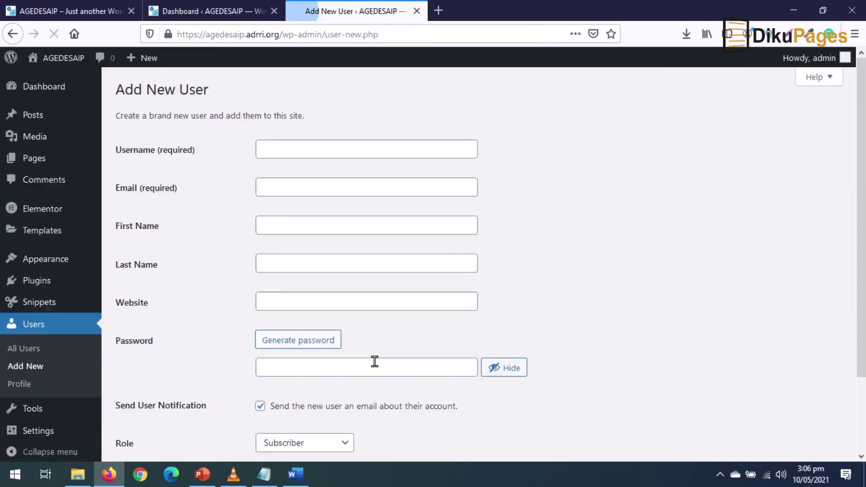
pyautogui.scroll(-2, 445, 283)
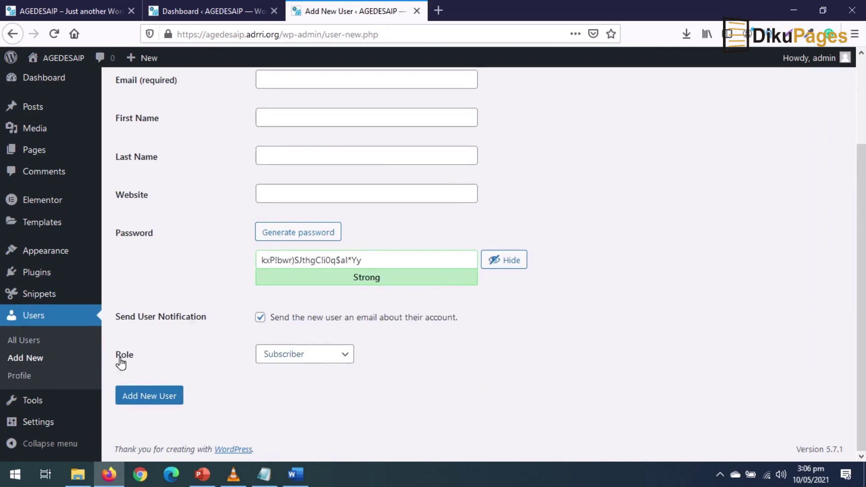
pyautogui.click(304, 356)
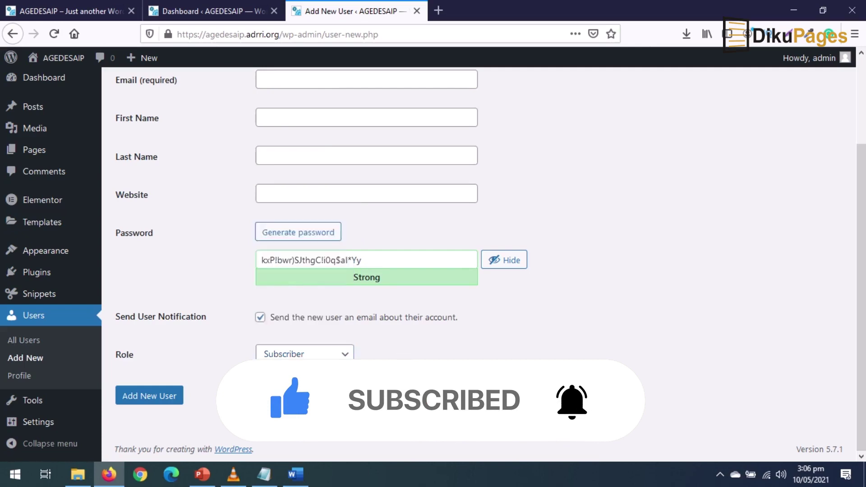
pyautogui.click(305, 355)
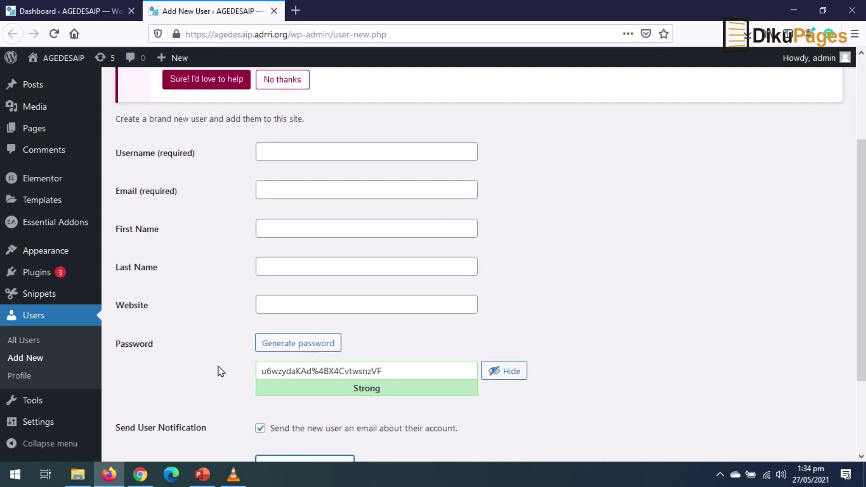
# - Search plugins for 'content control', then install and activate the Content Control plugin
pyautogui.moveTo(34, 275)
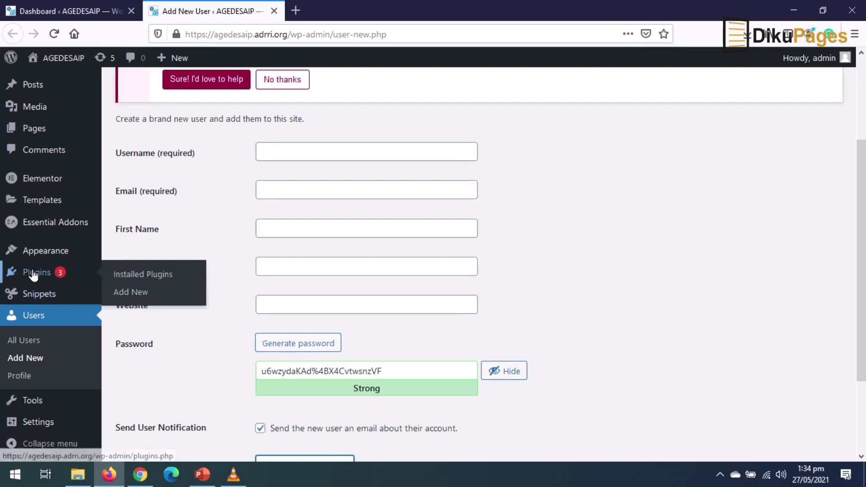
pyautogui.click(130, 293)
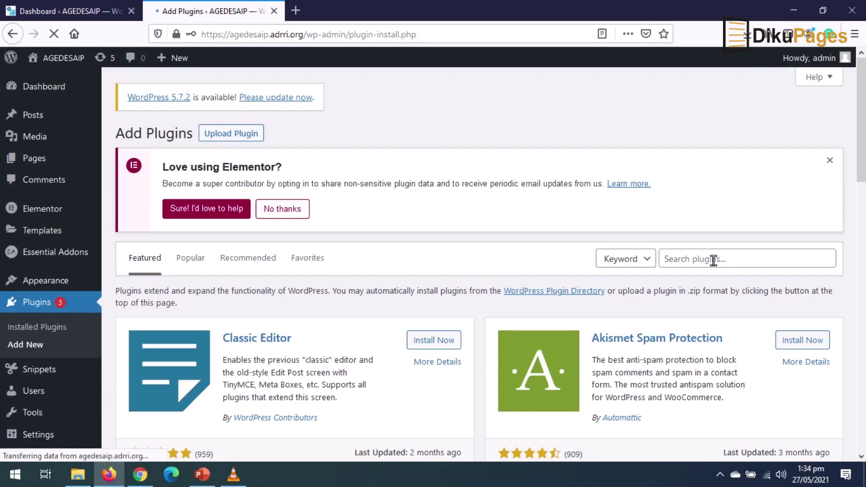
pyautogui.click(713, 256)
pyautogui.write('content control')
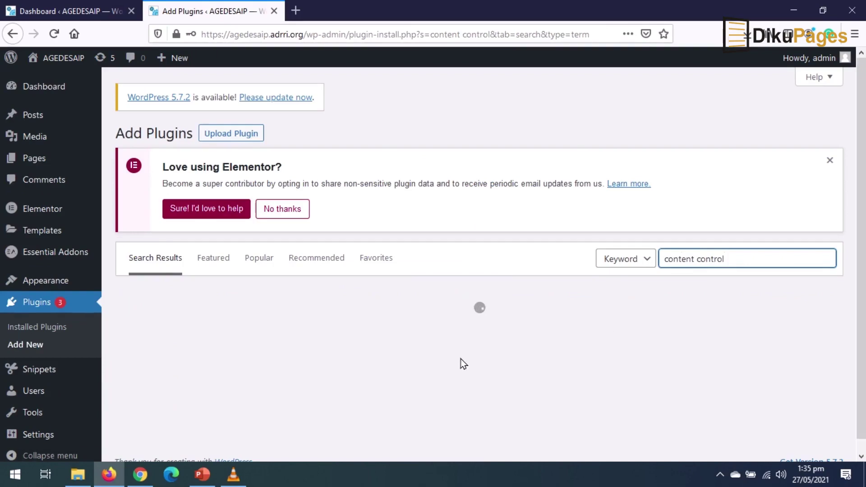
pyautogui.scroll(-1, 440, 357)
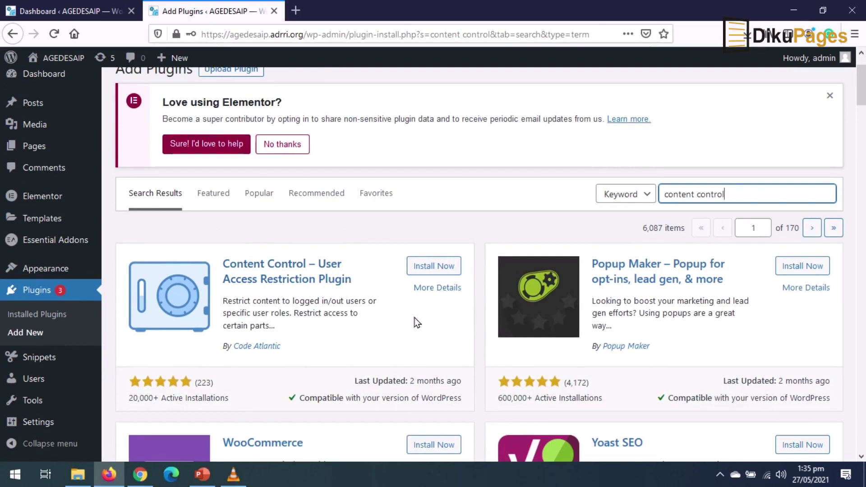
pyautogui.click(435, 267)
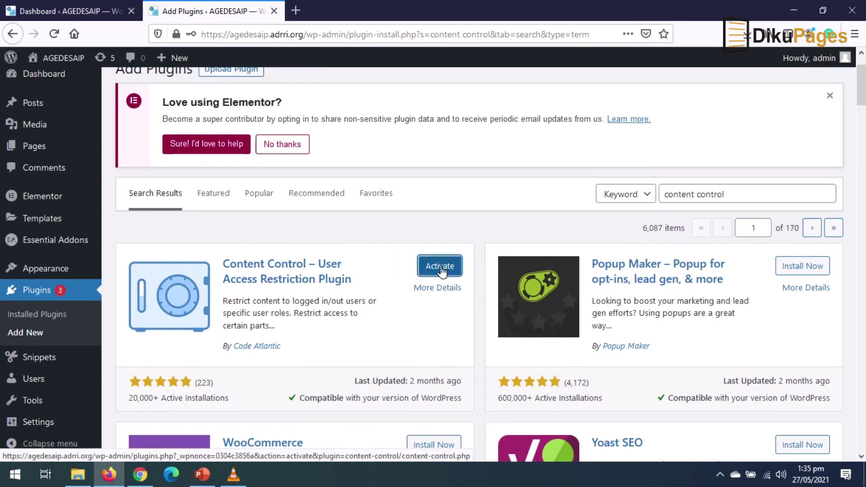
pyautogui.click(440, 268)
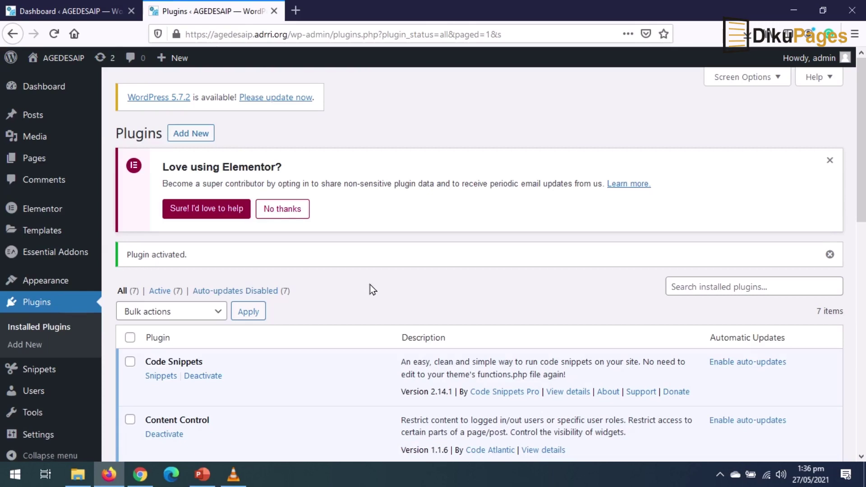
# - Open the Content Control settings page on its General tab
pyautogui.moveTo(162, 421)
pyautogui.mouseDown()
pyautogui.moveTo(235, 435)
pyautogui.moveTo(165, 429)
pyautogui.mouseUp()
pyautogui.moveTo(29, 443)
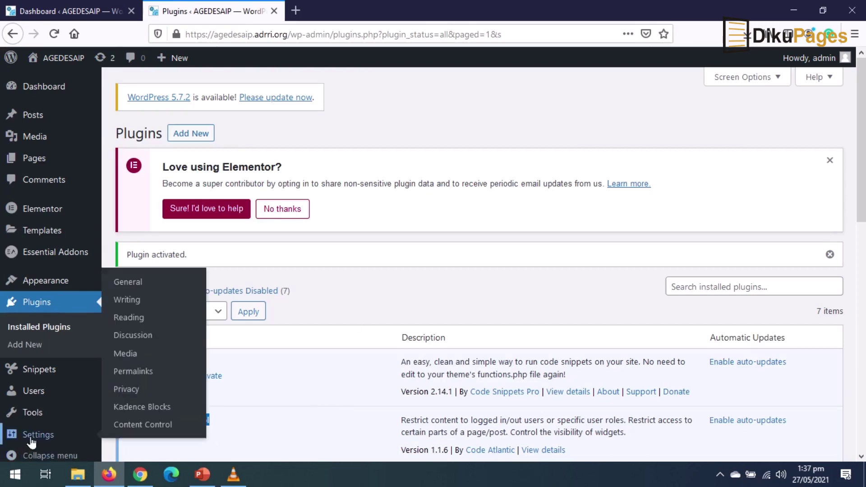
pyautogui.click(151, 427)
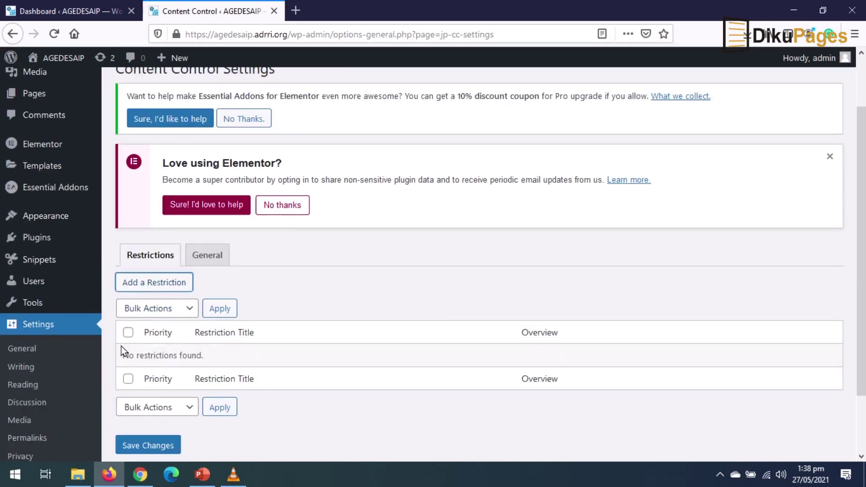
pyautogui.click(208, 263)
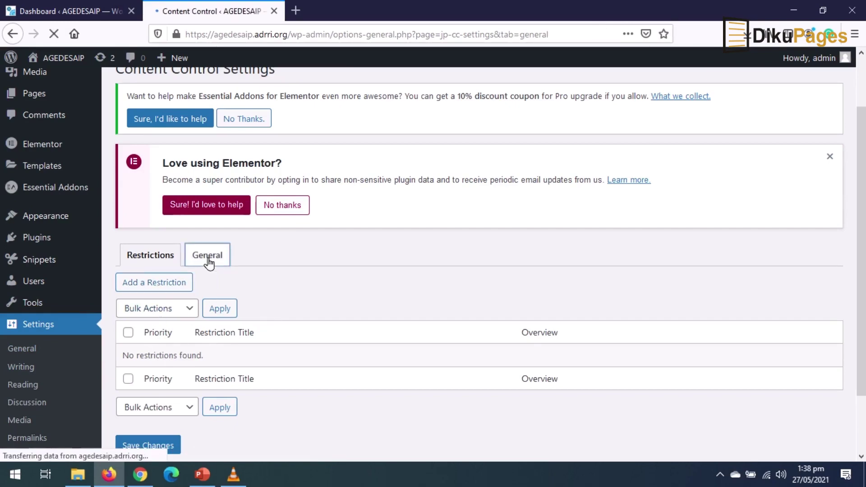
pyautogui.scroll(-5, 321, 372)
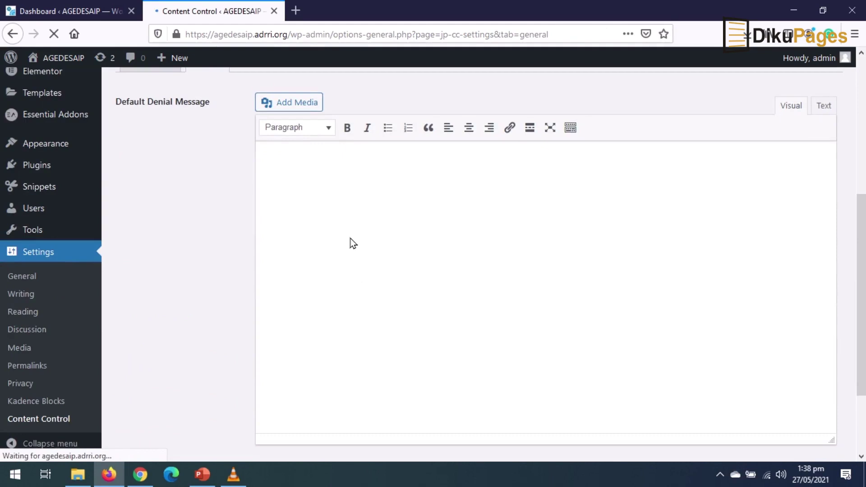
# - Look over the Default Denial Message, then go back to the empty Restrictions list
pyautogui.click(340, 180)
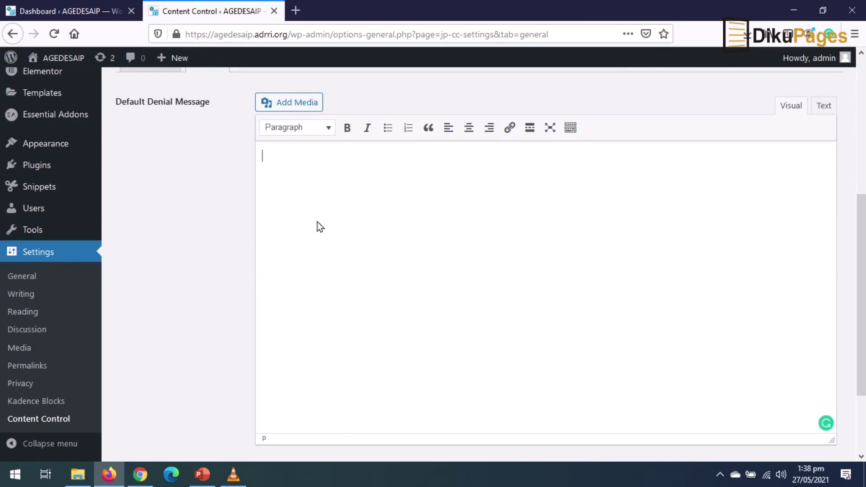
pyautogui.scroll(1, 358, 352)
pyautogui.scroll(-1, 360, 356)
pyautogui.scroll(4, 358, 352)
pyautogui.scroll(-1, 356, 361)
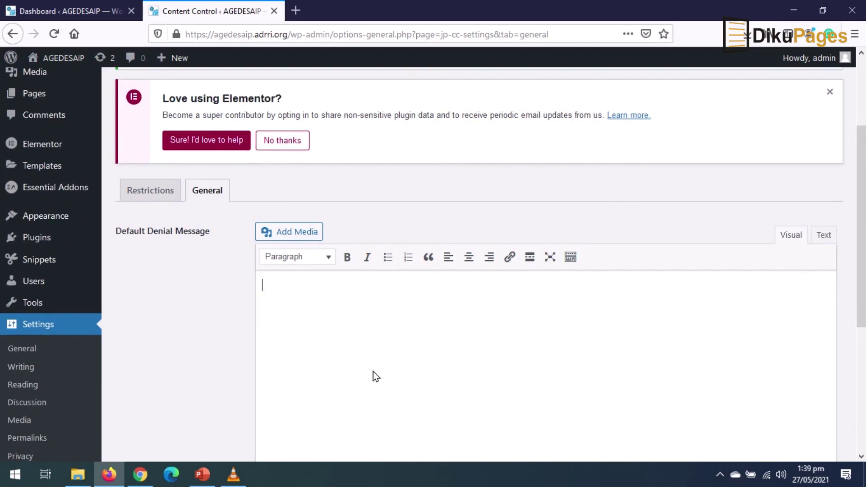
pyautogui.click(145, 190)
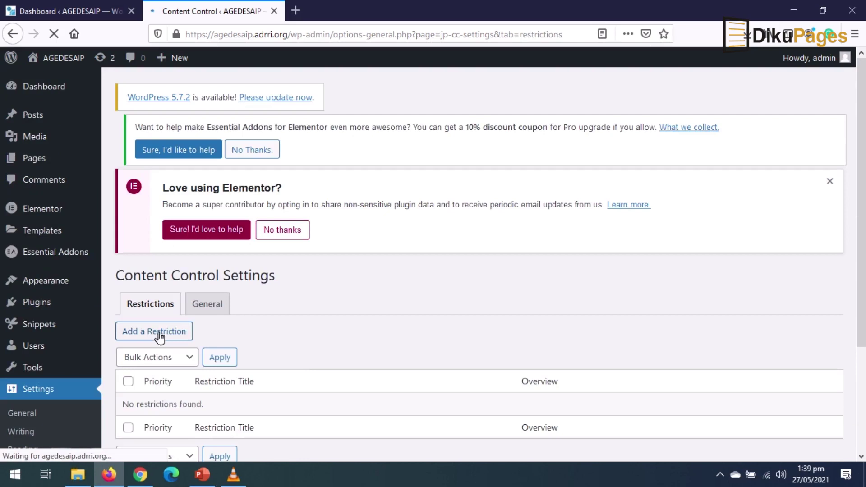
# - Add a restriction titled 'Student Members' that only the Student Member role can see
pyautogui.click(168, 334)
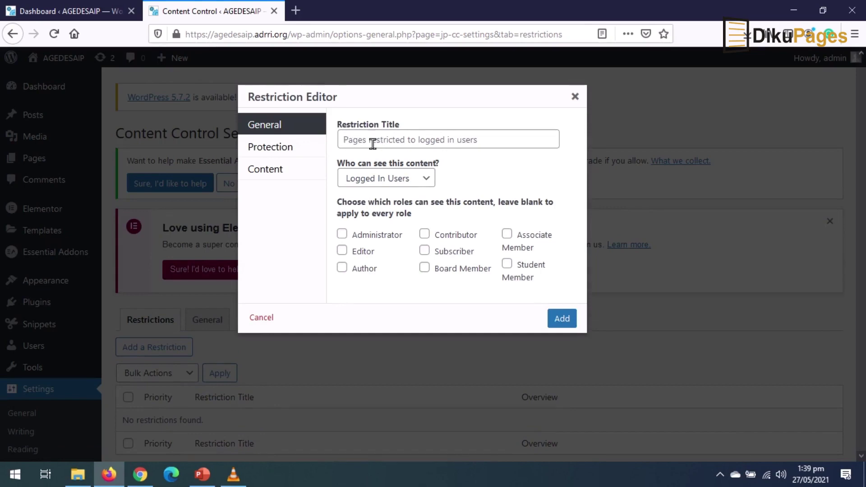
pyautogui.click(374, 139)
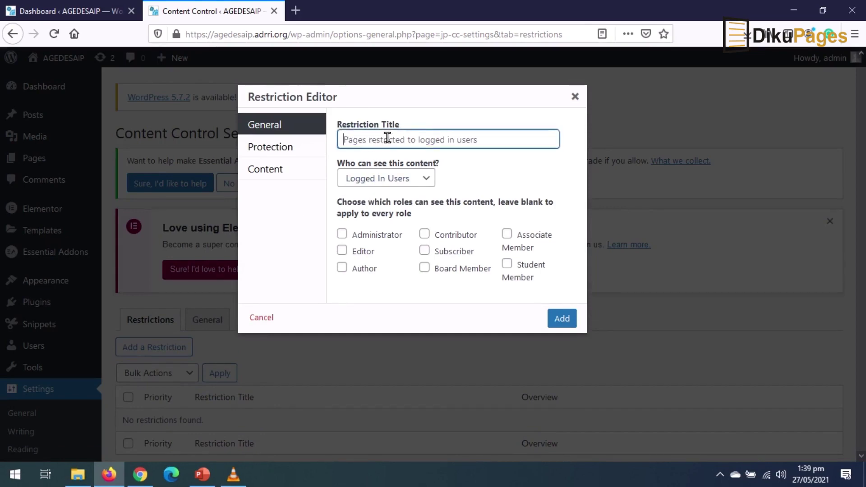
pyautogui.write('Student Members')
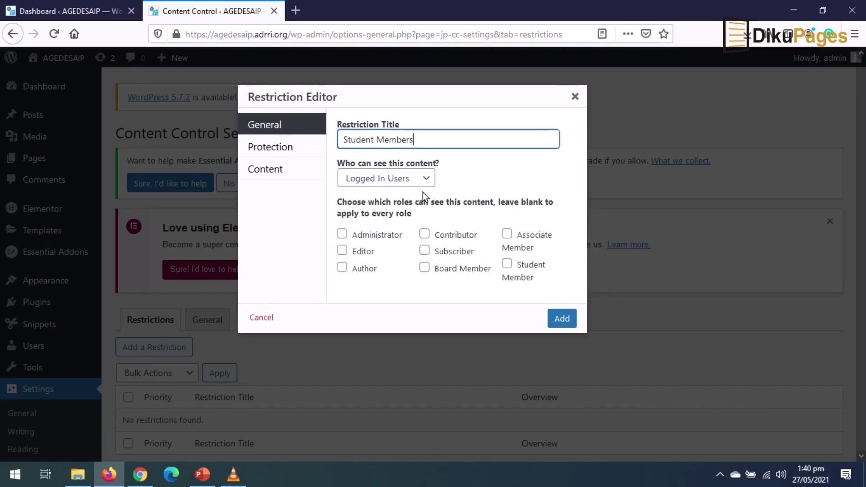
pyautogui.click(506, 265)
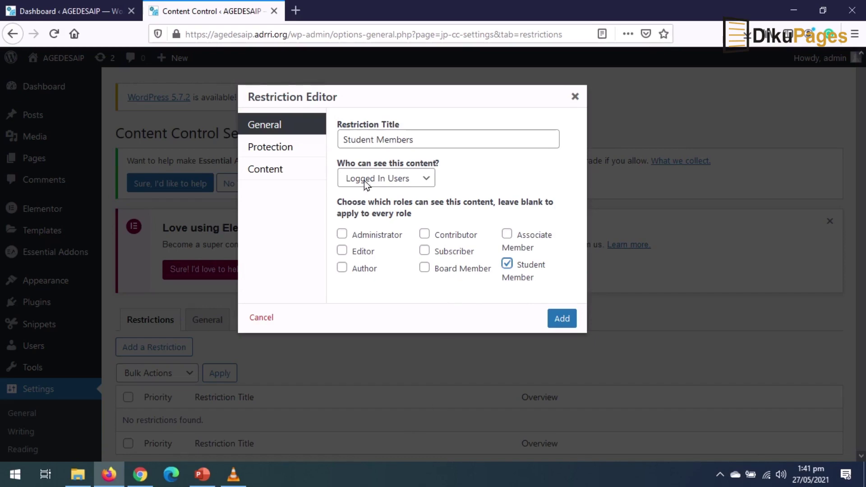
pyautogui.click(283, 151)
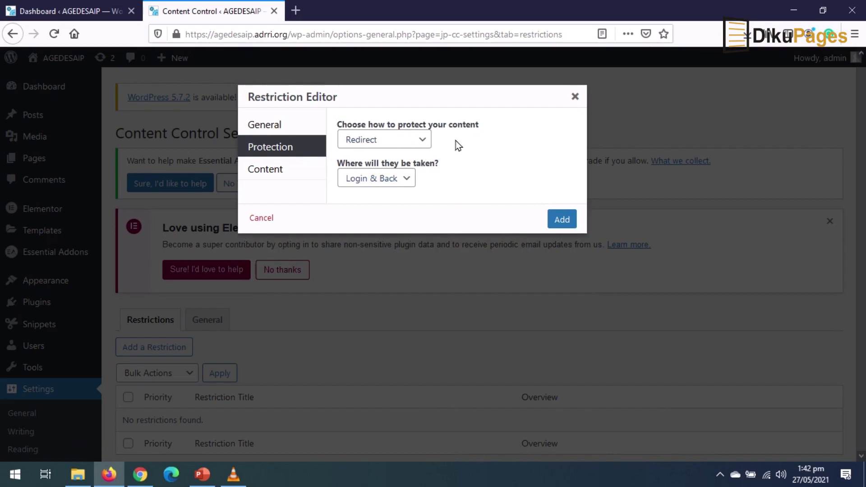
# - Keep Redirect as the protection method and send blocked visitors to a Custom URL
pyautogui.click(383, 140)
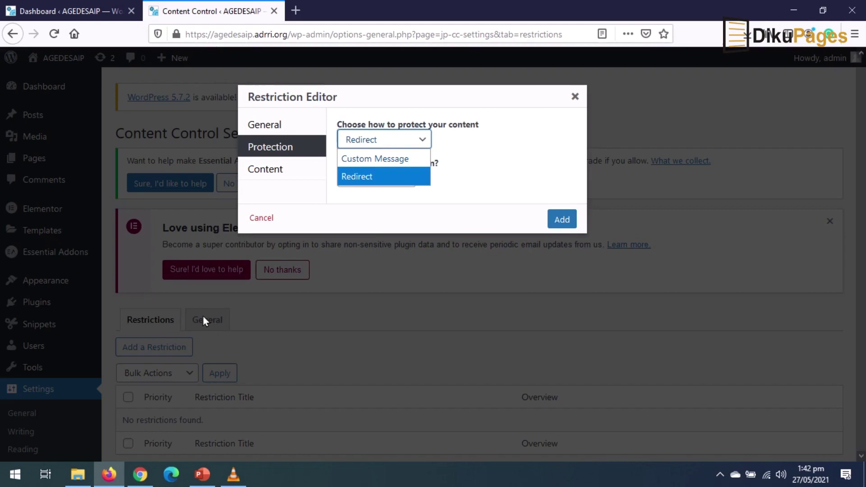
pyautogui.click(368, 180)
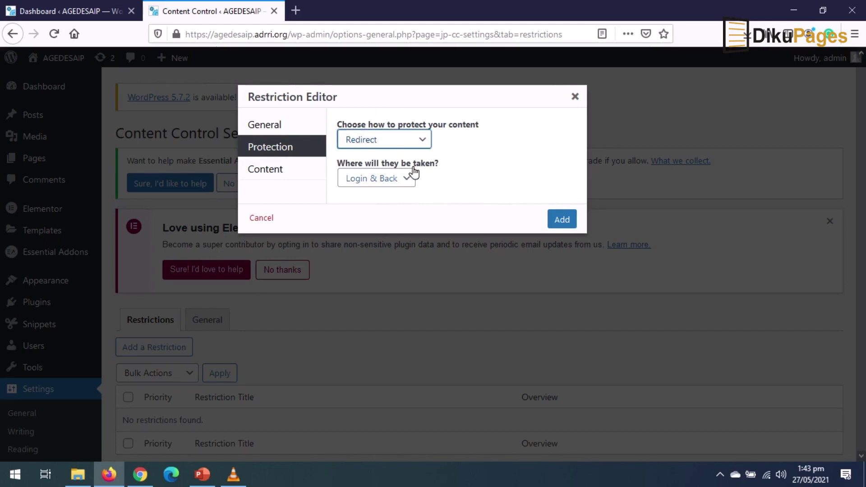
pyautogui.click(385, 184)
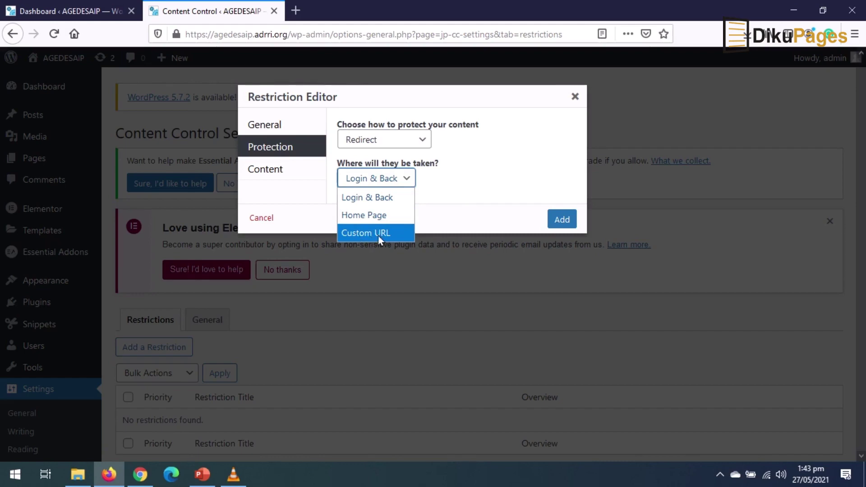
pyautogui.click(360, 234)
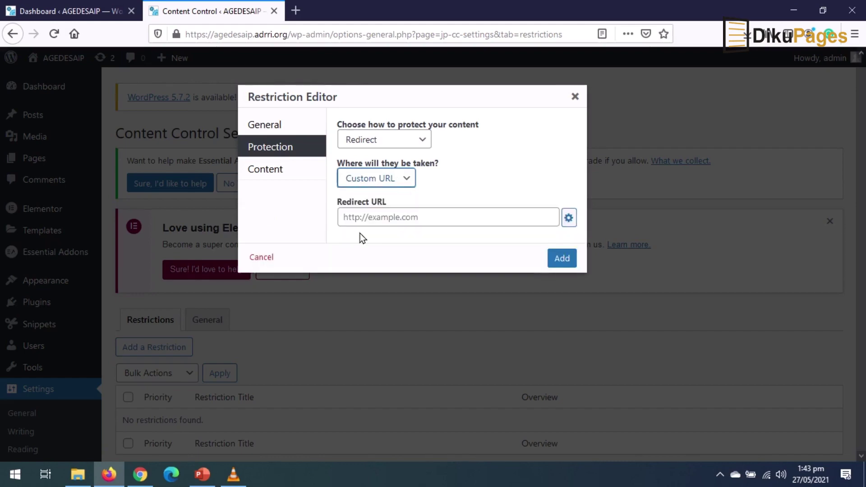
pyautogui.click(372, 218)
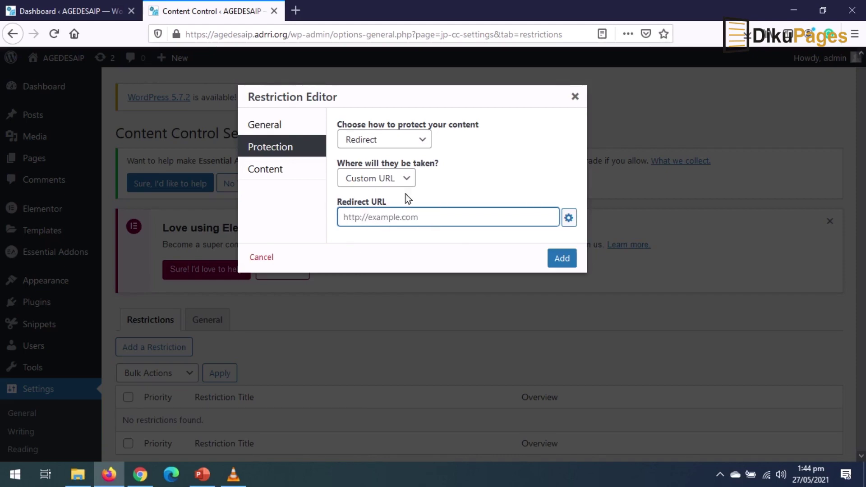
pyautogui.click(267, 173)
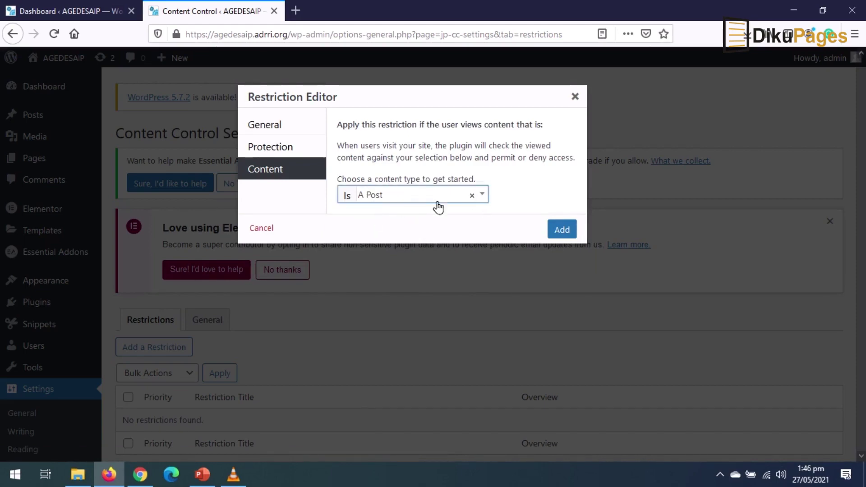
# - Set the first content condition to posts carrying a chosen tag
pyautogui.click(477, 199)
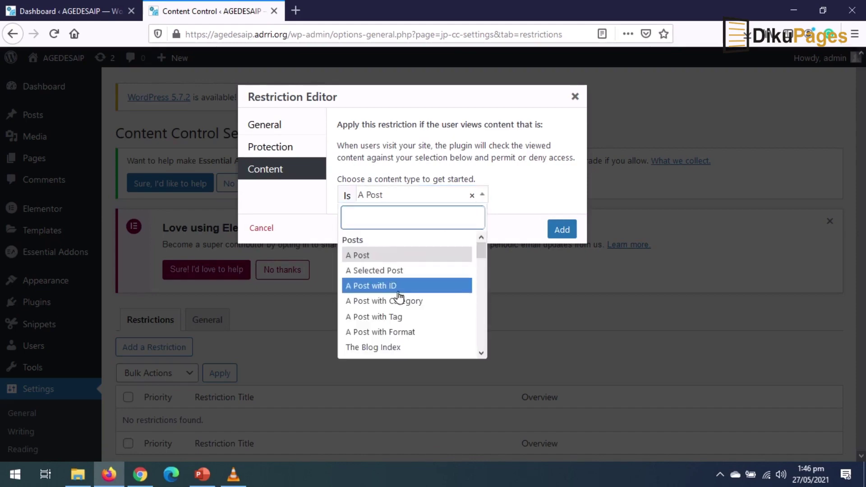
pyautogui.scroll(-5, 397, 299)
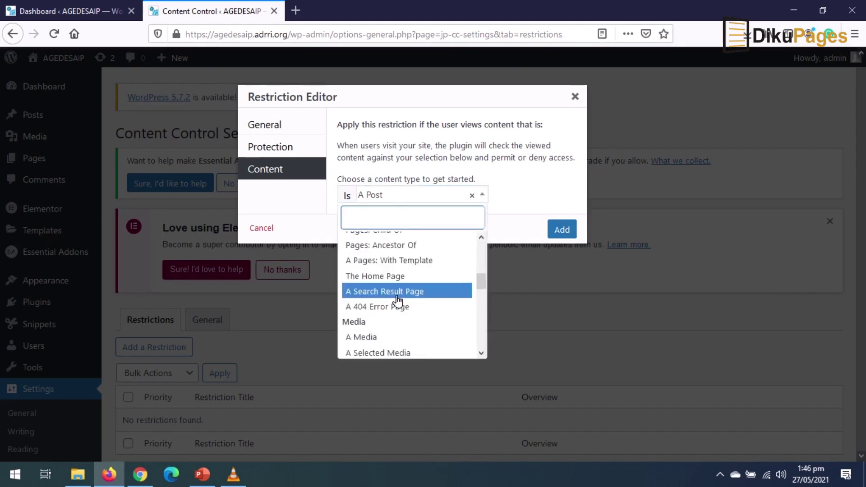
pyautogui.scroll(5, 398, 300)
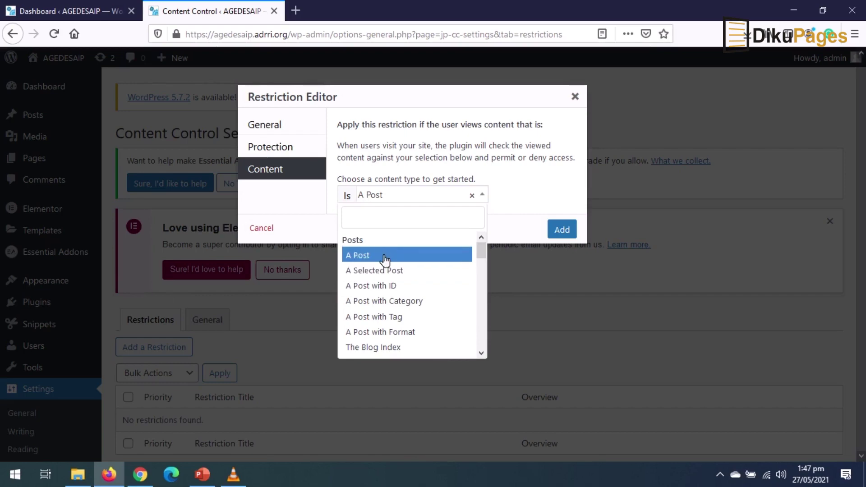
pyautogui.scroll(-6, 406, 287)
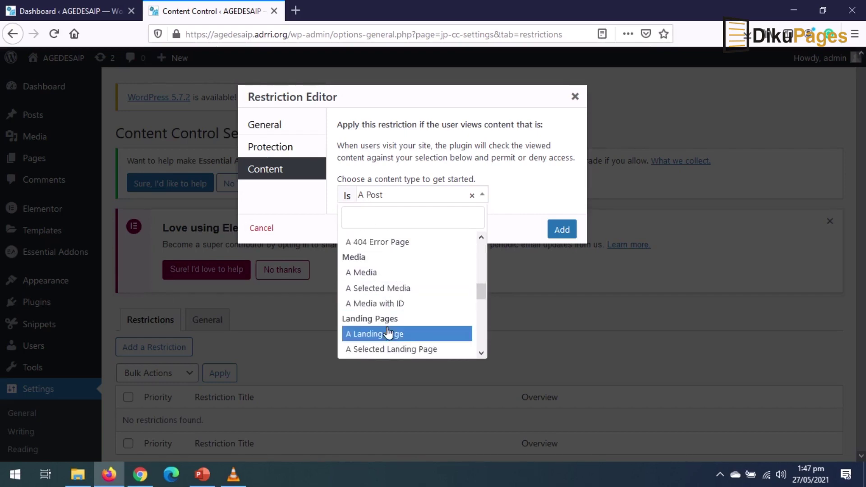
pyautogui.scroll(-8, 412, 323)
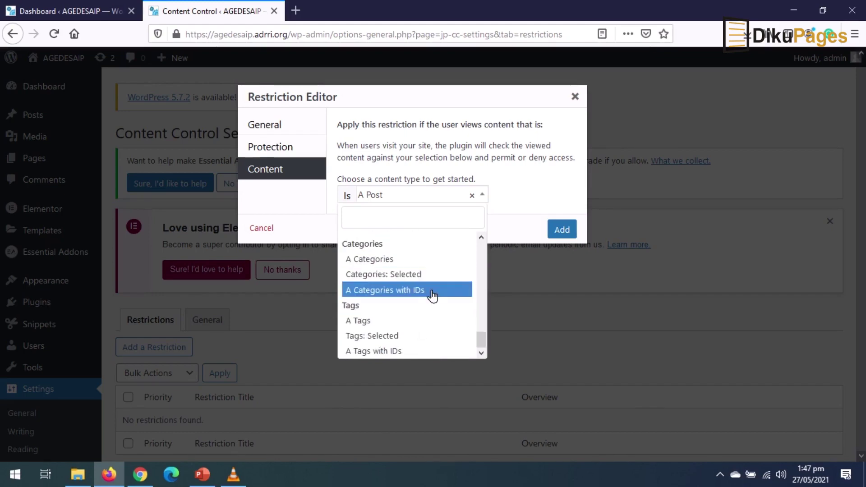
pyautogui.scroll(12, 426, 300)
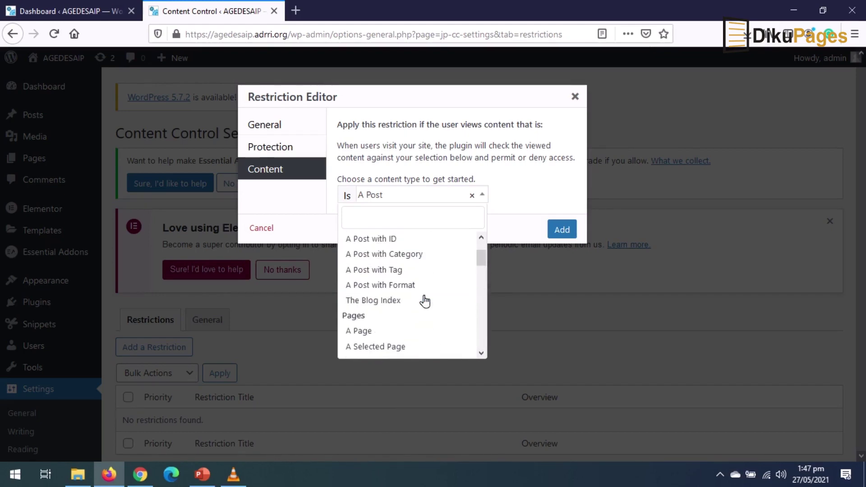
pyautogui.scroll(2, 425, 300)
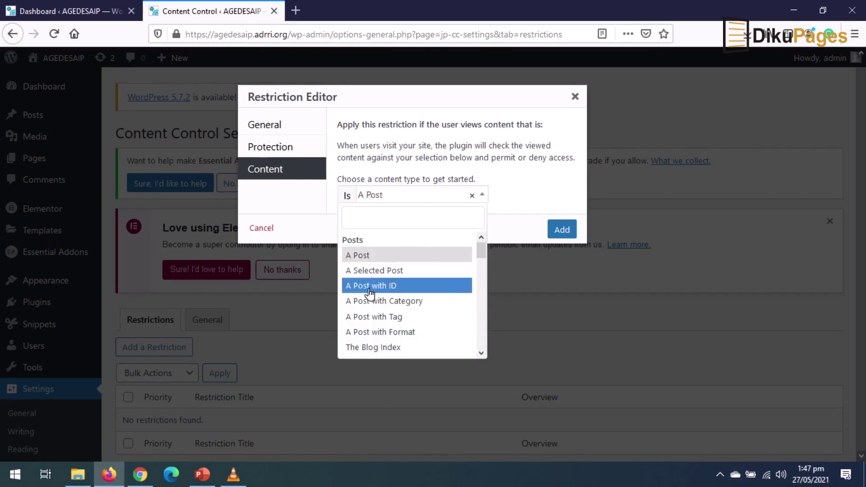
pyautogui.click(393, 317)
pyautogui.click(406, 219)
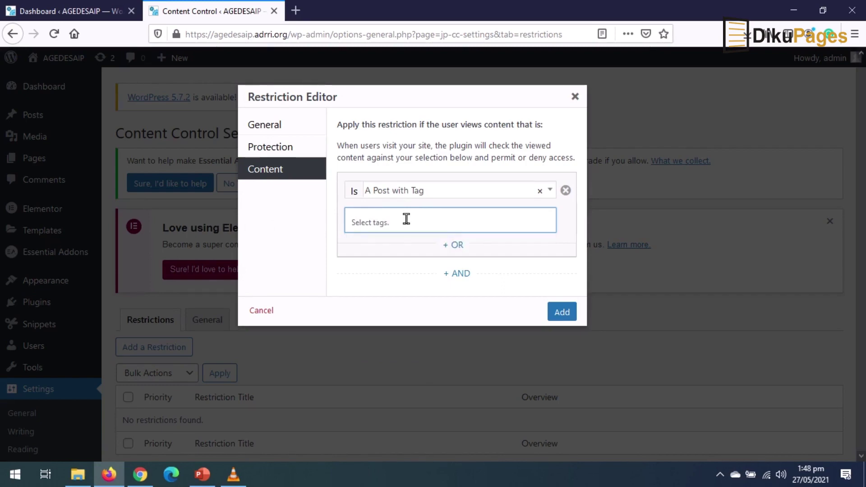
# - Try a tag search for 'studnet', clear it, and add a second AND condition group
pyautogui.click(408, 215)
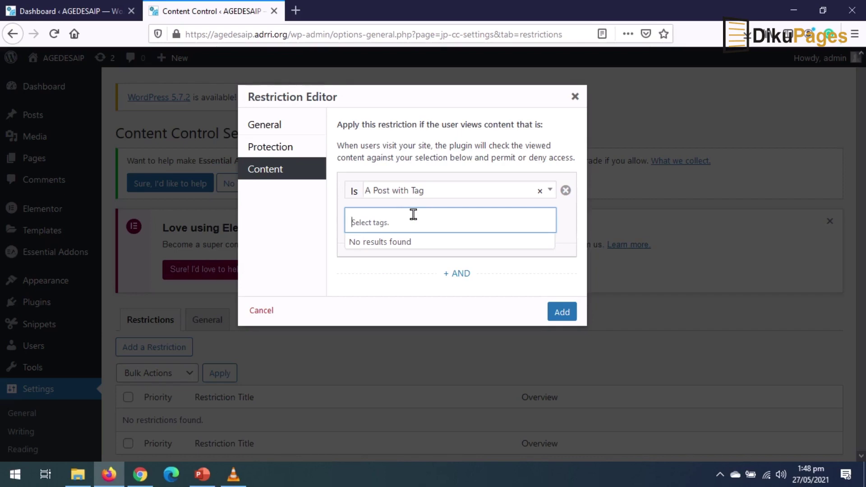
pyautogui.write('studnet')
pyautogui.press('BackSpace')
pyautogui.press('BackSpace')
pyautogui.press('BackSpace')
pyautogui.press('BackSpace')
pyautogui.press('BackSpace')
pyautogui.press('BackSpace')
pyautogui.press('BackSpace')
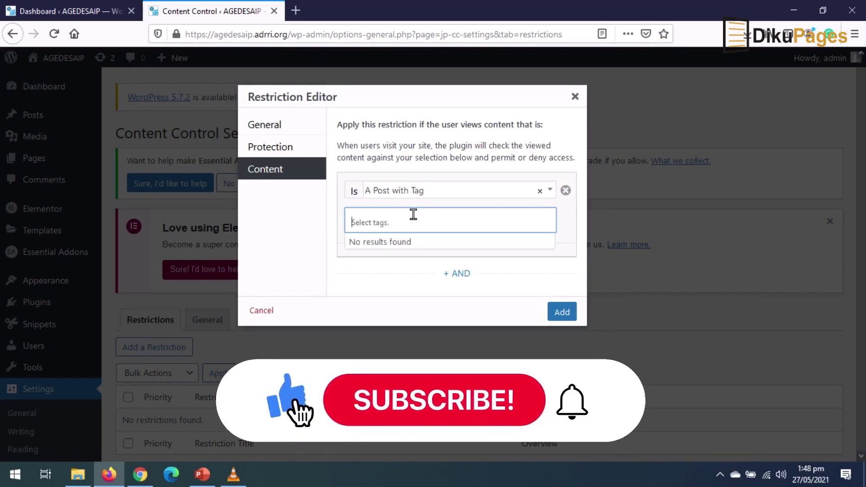
pyautogui.click(434, 262)
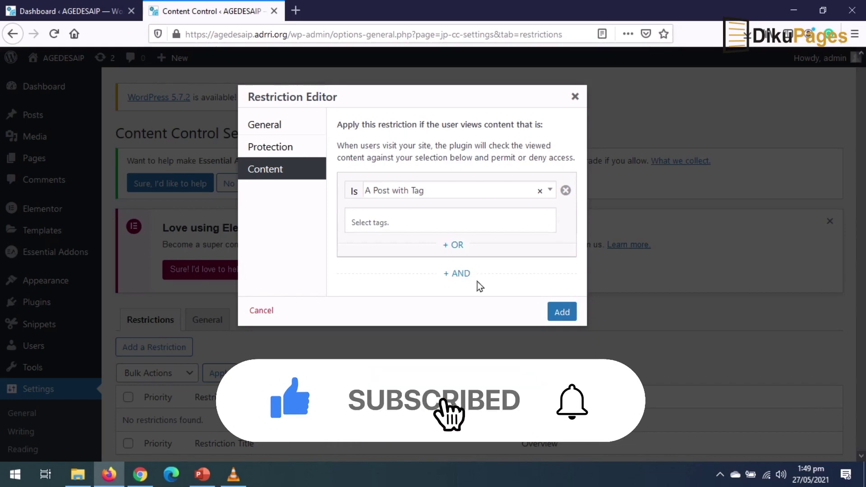
pyautogui.click(455, 281)
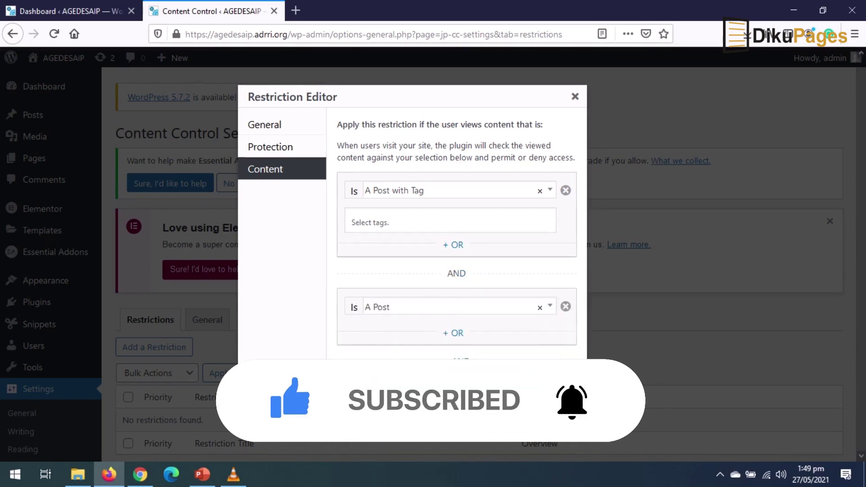
# - Change the first condition to A Selected Page and remove the extra A Post groups
pyautogui.click(456, 449)
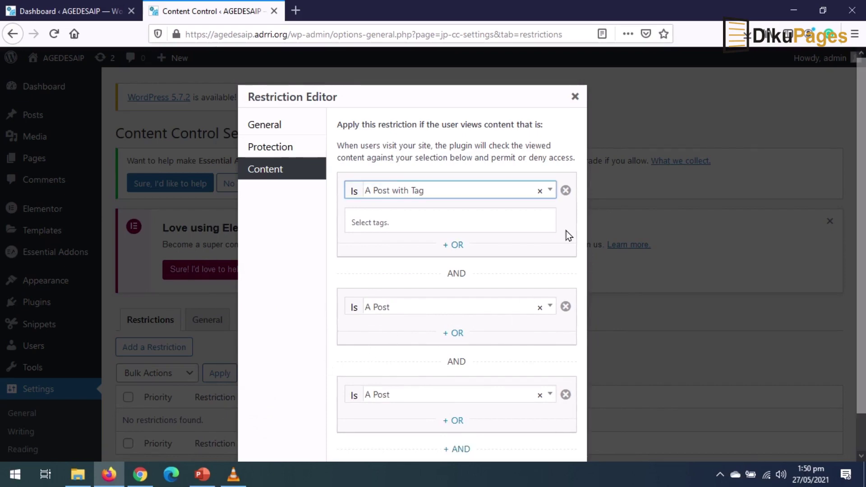
pyautogui.click(550, 191)
pyautogui.scroll(-3, 423, 275)
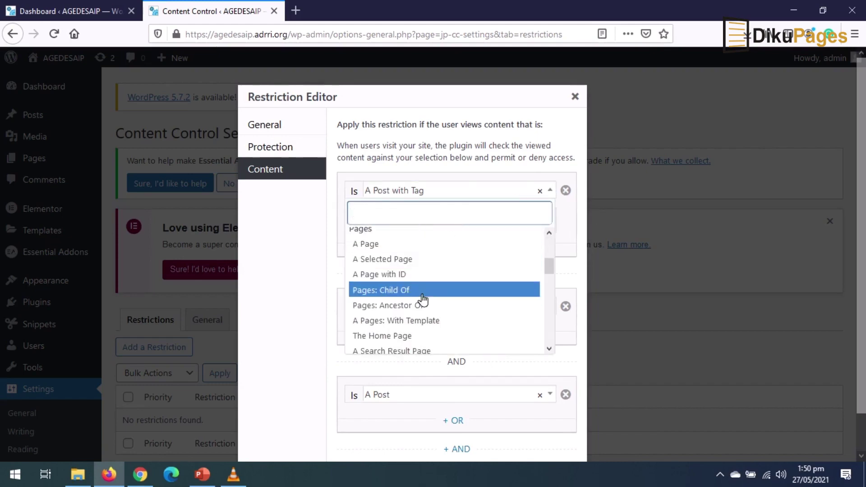
pyautogui.click(400, 259)
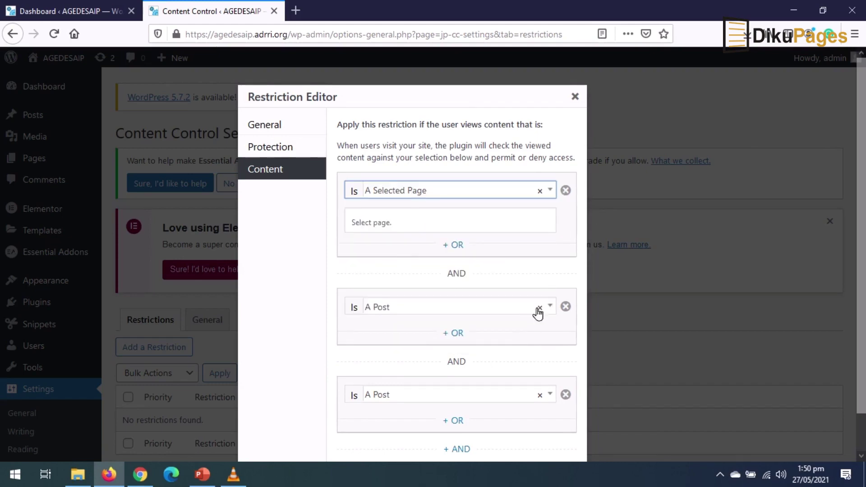
pyautogui.click(566, 307)
pyautogui.click(566, 306)
# - Pick the Board of Executive, Practice Areas and Statutory Committees pages and add the restriction
pyautogui.click(401, 223)
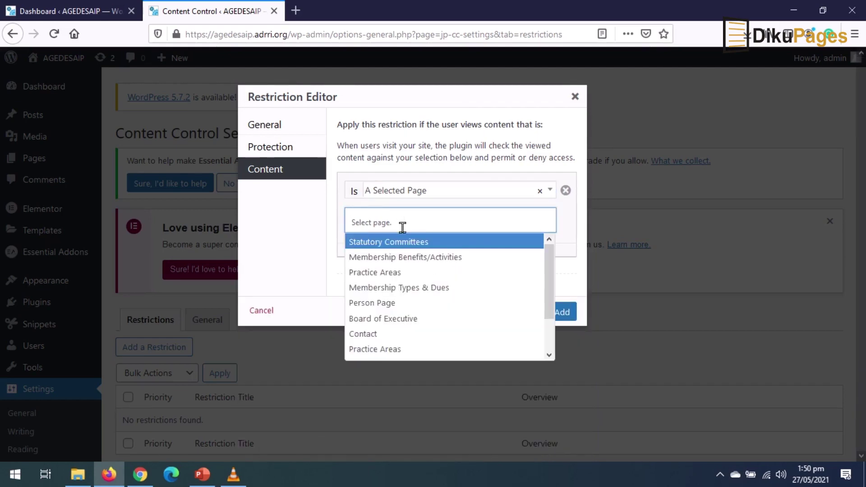
pyautogui.click(407, 319)
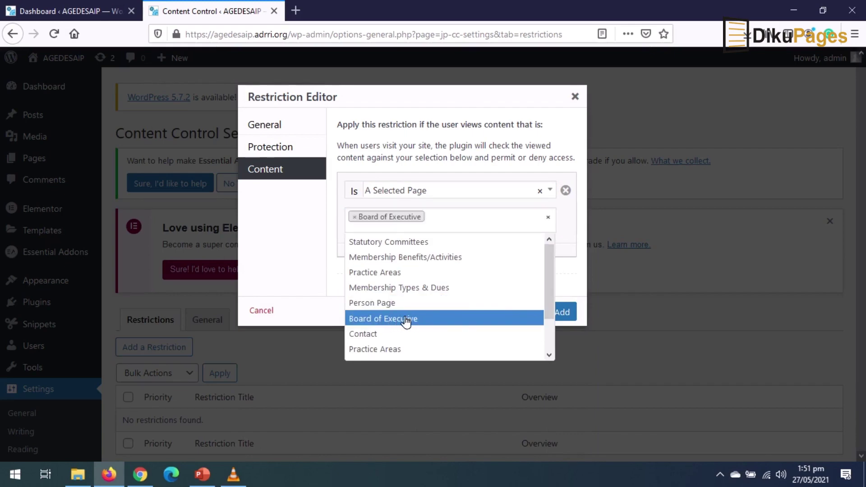
pyautogui.click(391, 272)
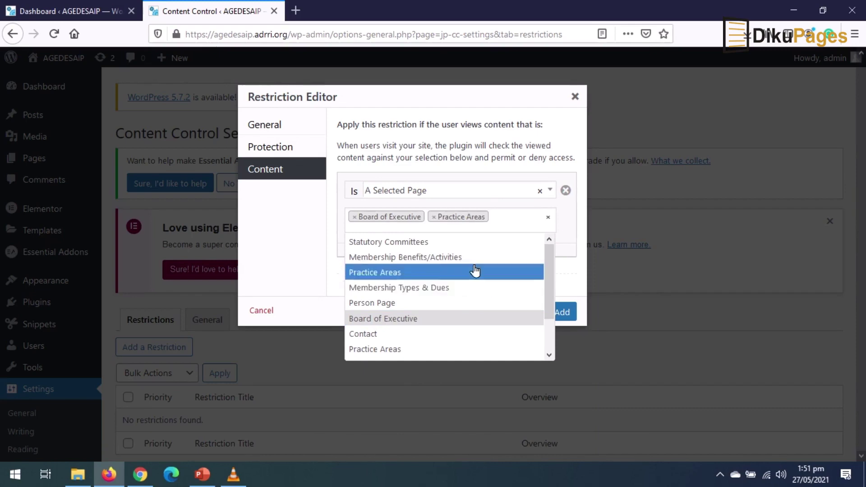
pyautogui.click(390, 242)
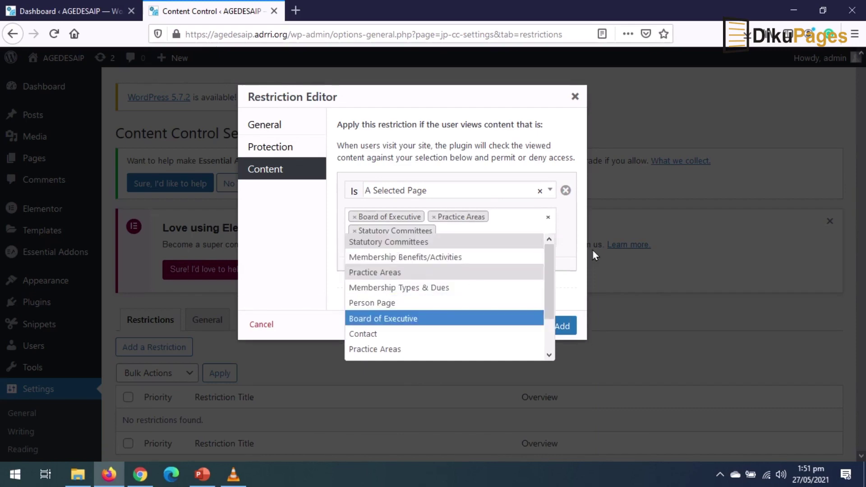
pyautogui.click(579, 239)
pyautogui.click(563, 332)
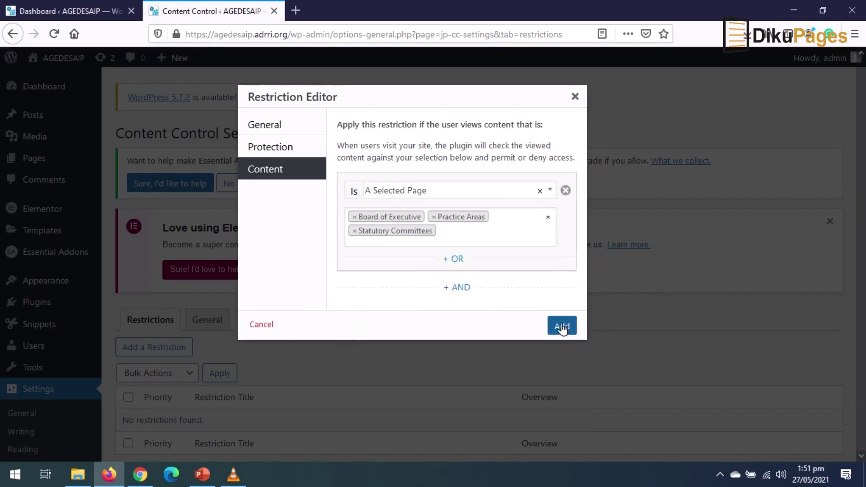
pyautogui.scroll(-2, 261, 365)
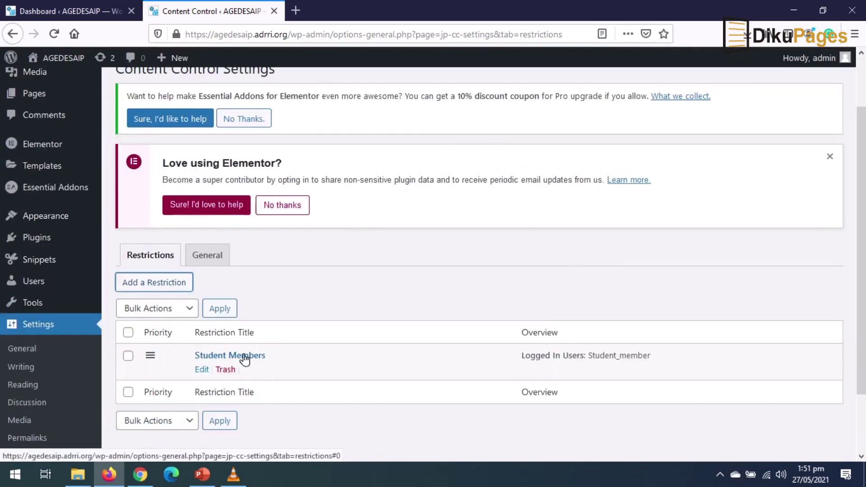
# - Save the Restrictions tab so Content Control reports 'Settings updated.'
pyautogui.scroll(-2, 290, 380)
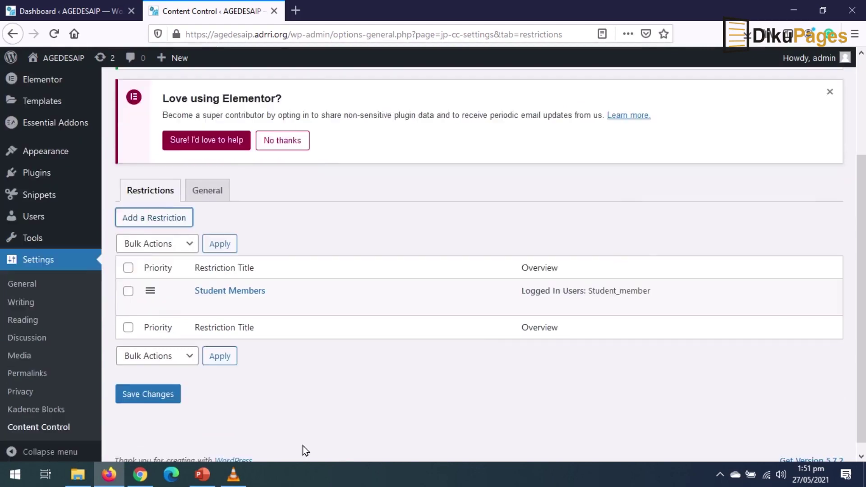
pyautogui.click(140, 401)
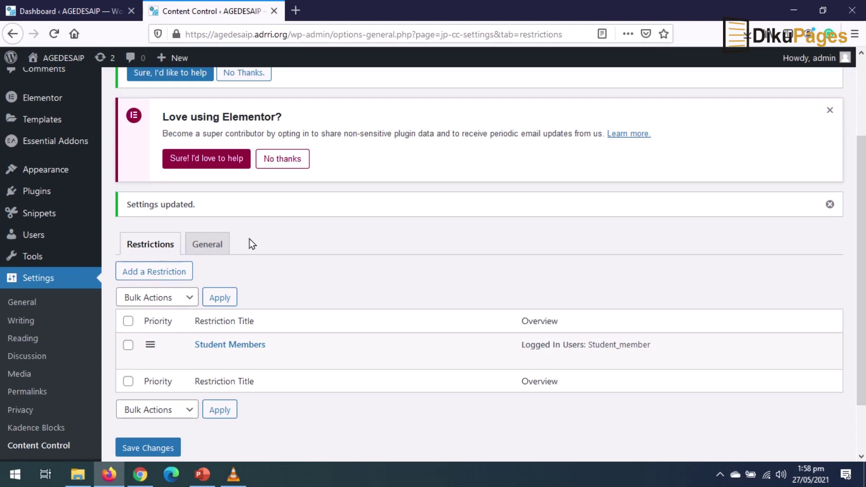
pyautogui.moveTo(29, 193)
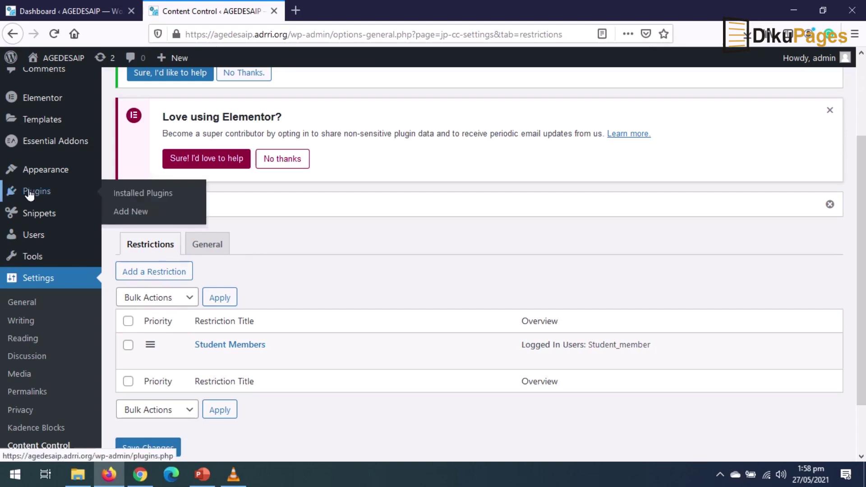
# - Search plugins for 'woo', then install and activate WooCommerce
pyautogui.click(145, 214)
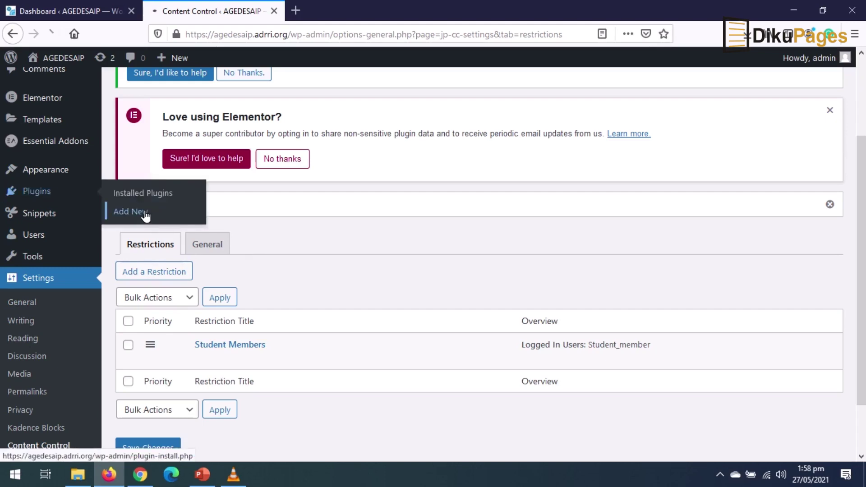
pyautogui.click(732, 321)
pyautogui.write('woocommerce')
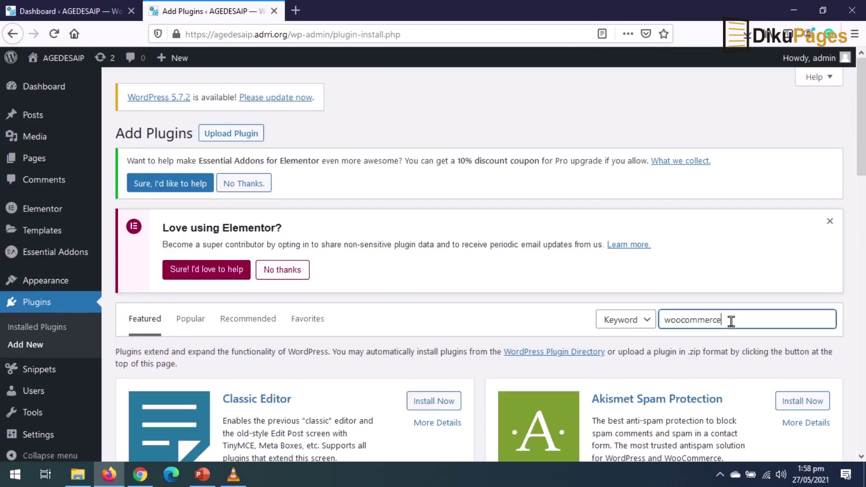
pyautogui.scroll(-2, 519, 331)
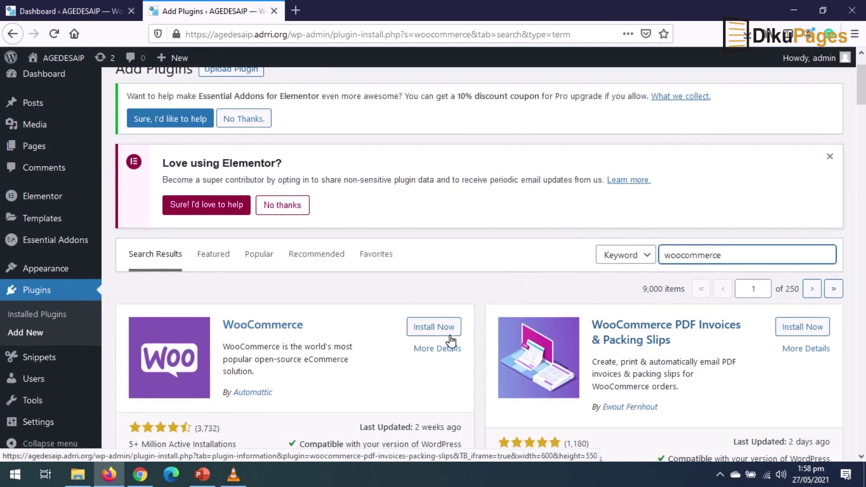
pyautogui.click(434, 328)
pyautogui.click(439, 327)
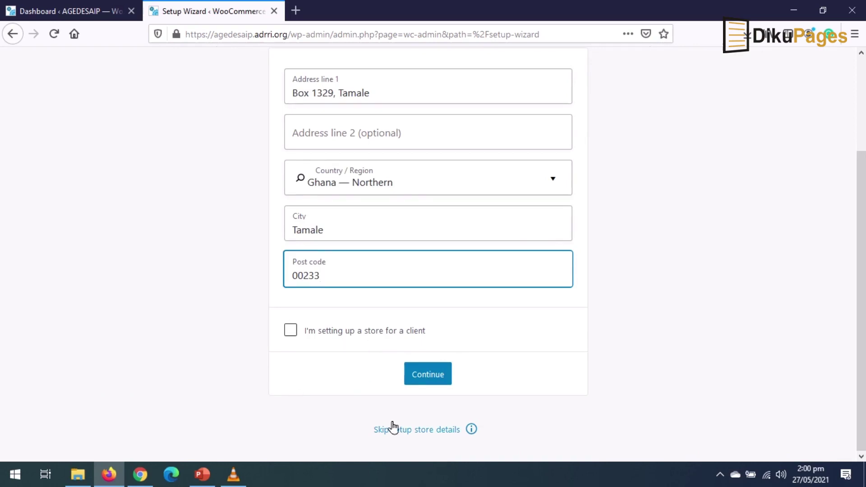
# - Submit the store address, decline usage tracking, and choose the Education and learning industry
pyautogui.click(430, 374)
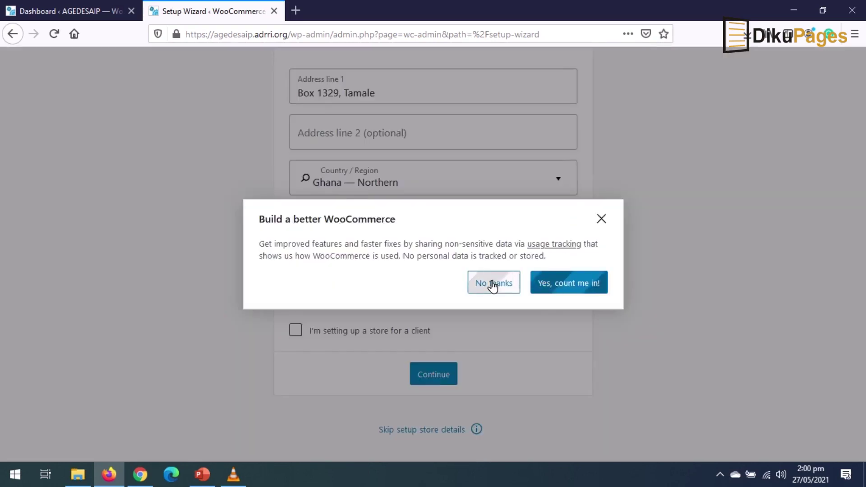
pyautogui.click(492, 285)
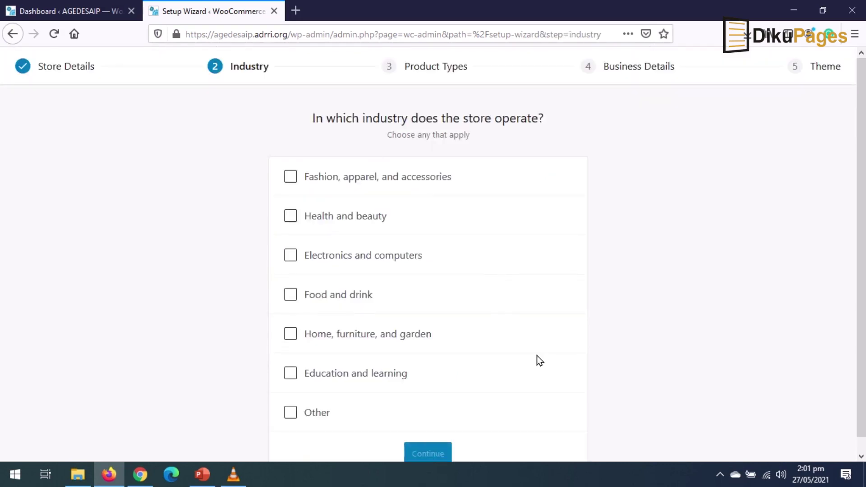
pyautogui.scroll(-1, 537, 360)
pyautogui.click(290, 359)
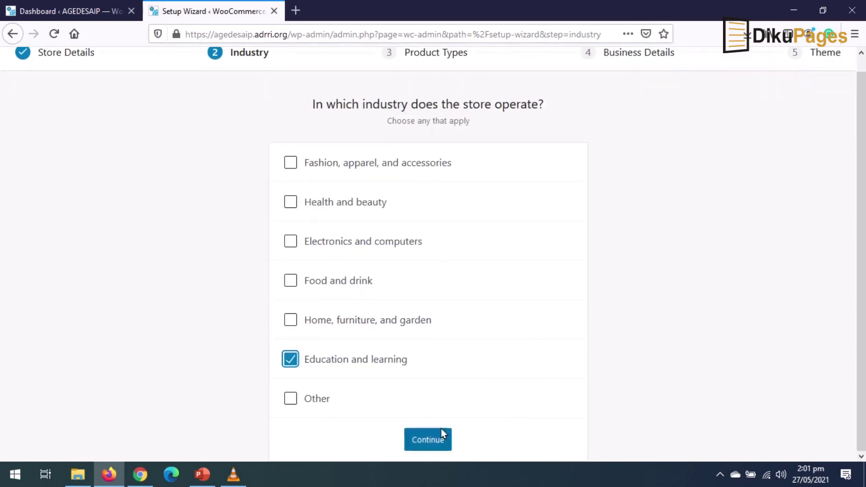
pyautogui.click(428, 440)
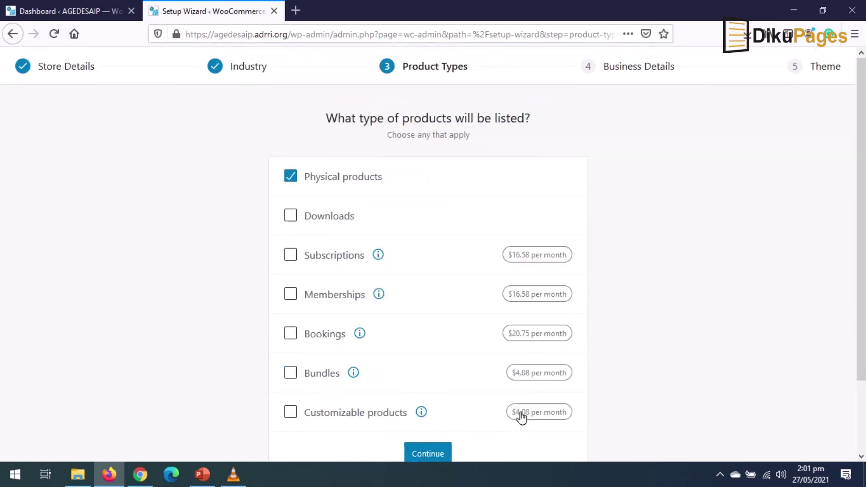
# - Switch the product type from Physical products to Downloads and continue to Business Details
pyautogui.click(290, 176)
pyautogui.press('Tab')
pyautogui.scroll(-1, 420, 239)
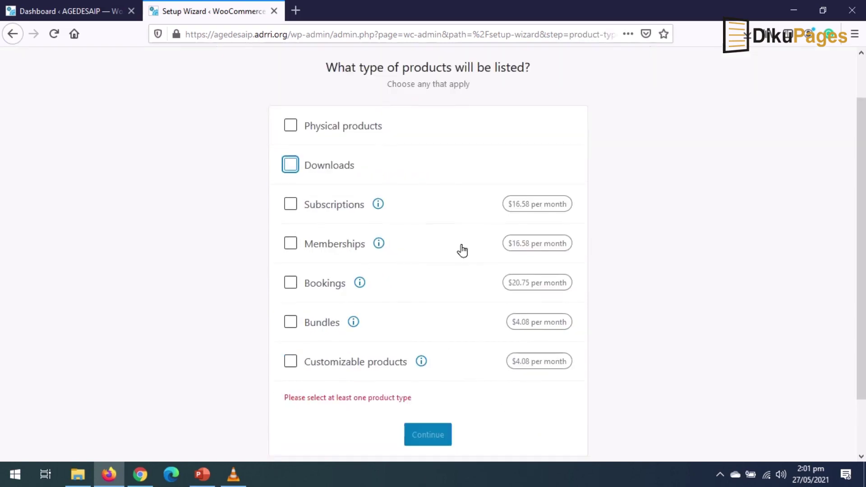
pyautogui.click(284, 168)
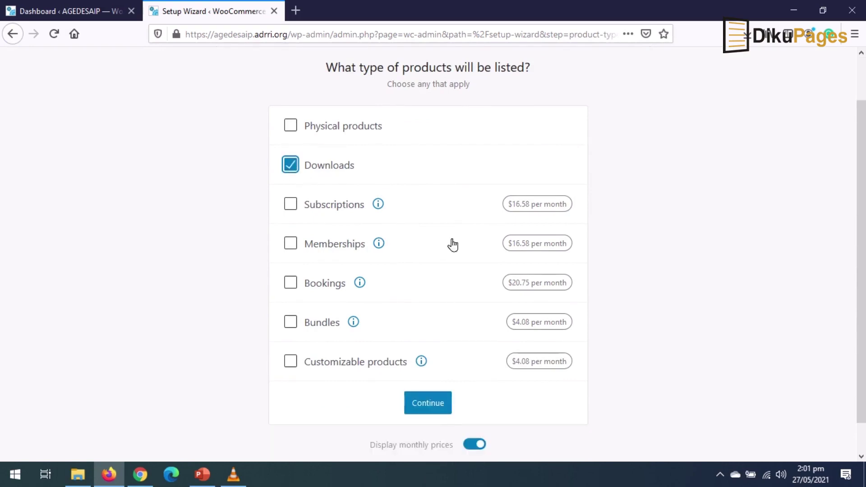
pyautogui.scroll(-1, 431, 411)
pyautogui.click(426, 376)
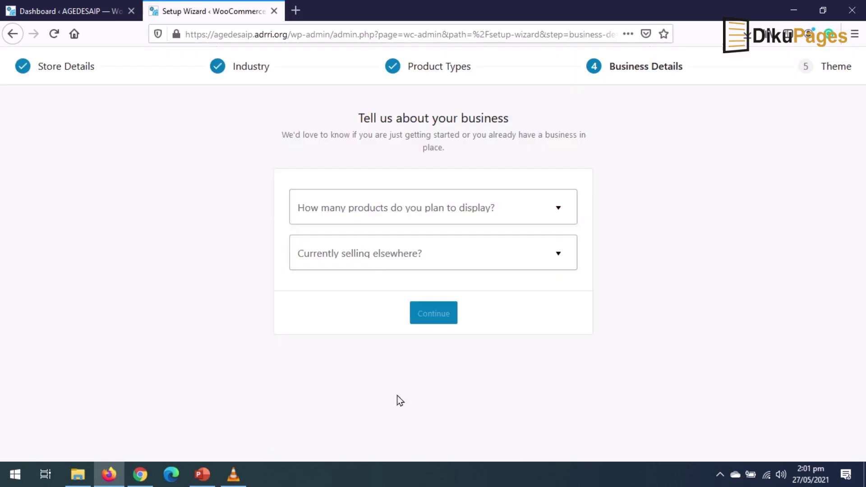
# - Plan to display 1–10 products and answer No to selling elsewhere
pyautogui.click(382, 214)
pyautogui.click(664, 230)
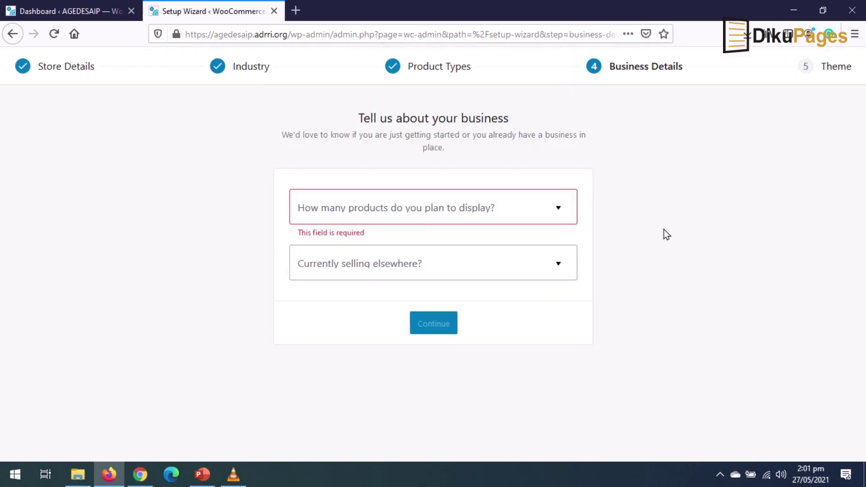
pyautogui.click(429, 218)
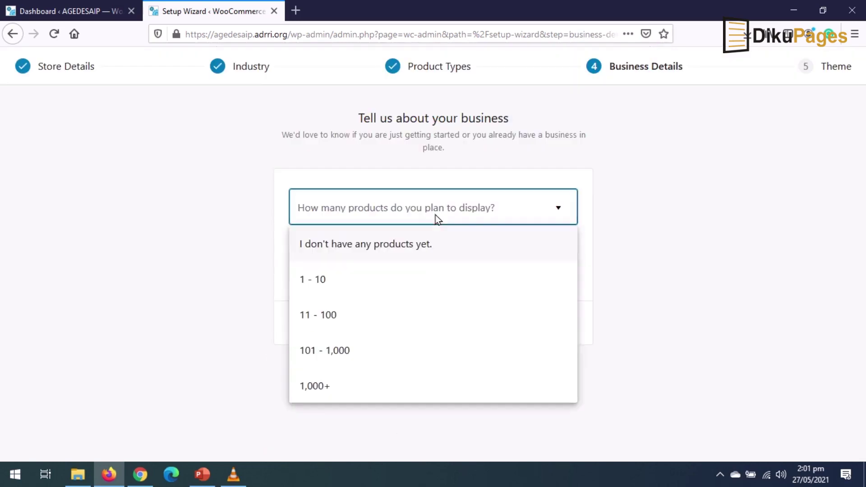
pyautogui.click(332, 282)
pyautogui.click(382, 256)
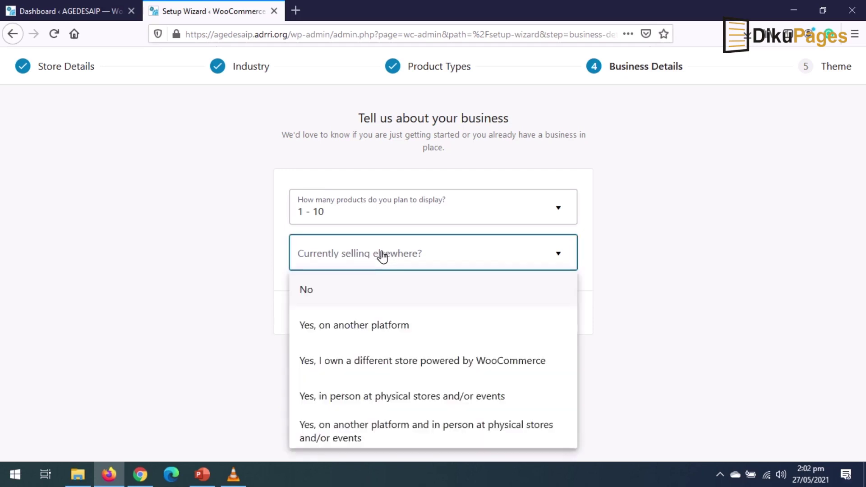
pyautogui.click(361, 293)
pyautogui.scroll(-3, 640, 371)
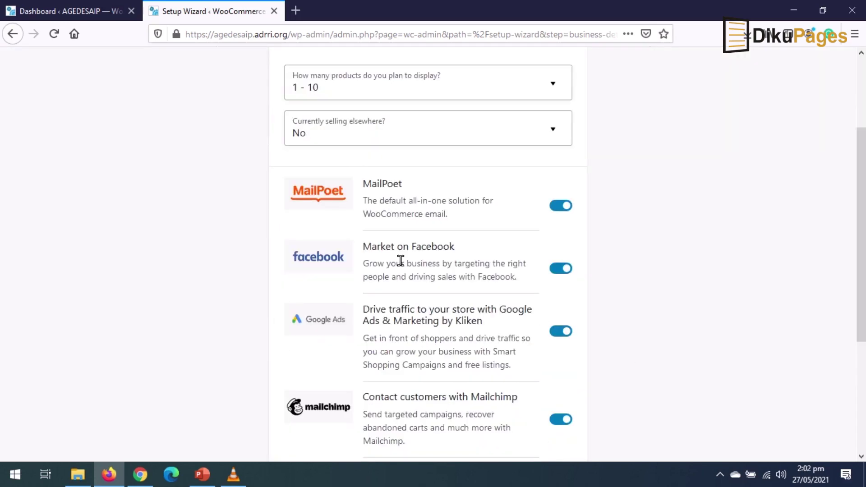
# - Turn off the MailPoet, Facebook, Google Ads and Mailchimp extensions and continue
pyautogui.click(560, 206)
pyautogui.click(561, 269)
pyautogui.click(561, 332)
pyautogui.click(560, 422)
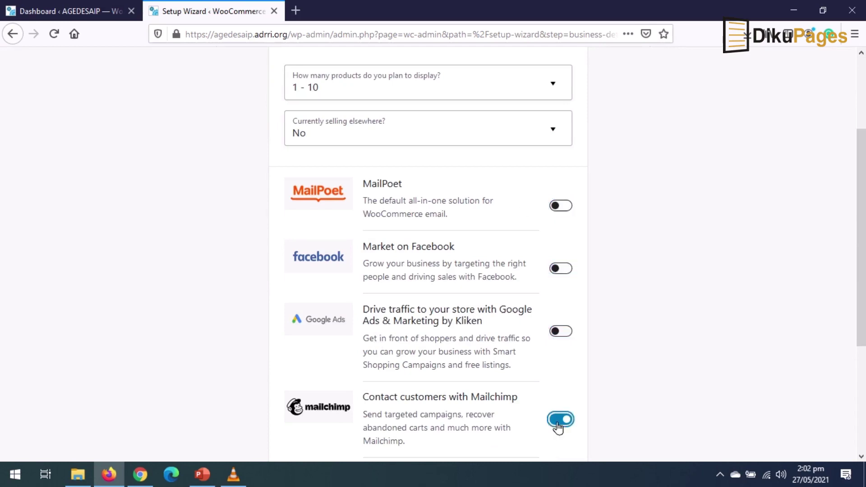
pyautogui.scroll(-3, 611, 372)
pyautogui.click(432, 442)
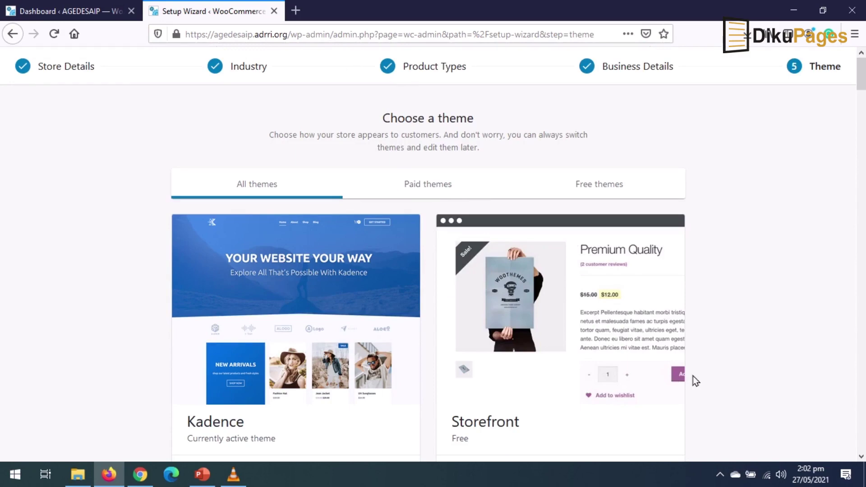
# - Keep the active Kadence theme and decline the Jetpack and Shipping & Tax add-ons
pyautogui.scroll(-5, 700, 378)
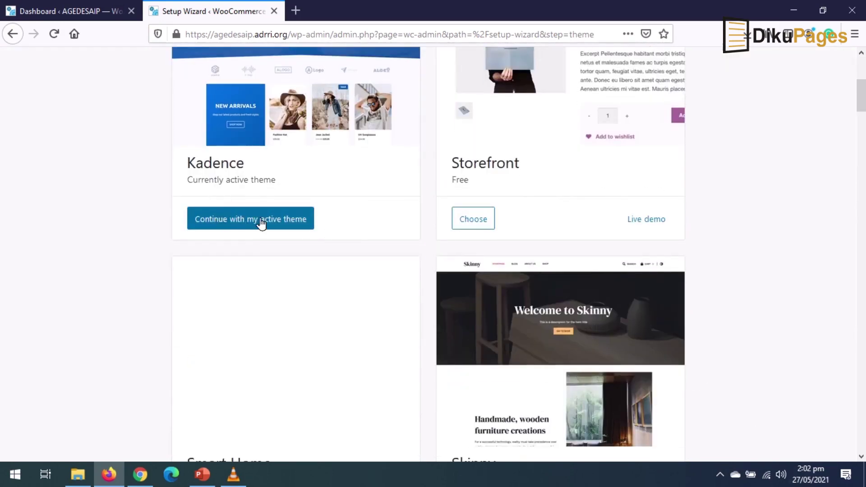
pyautogui.click(235, 218)
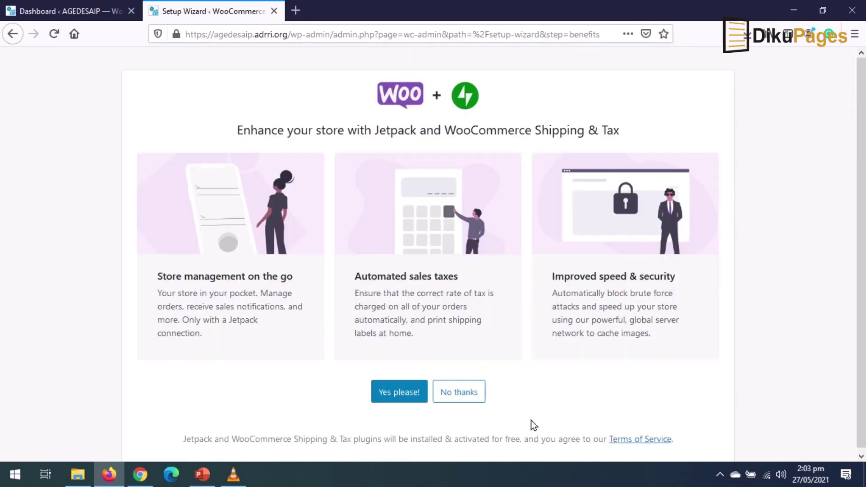
pyautogui.click(448, 404)
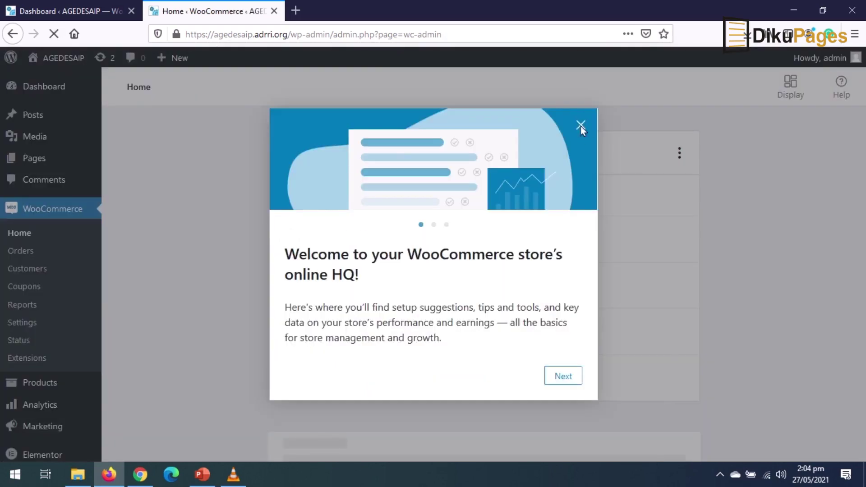
# - Dismiss the welcome tour and review the General settings: store address, all-countries selling and US dollar currency
pyautogui.click(581, 125)
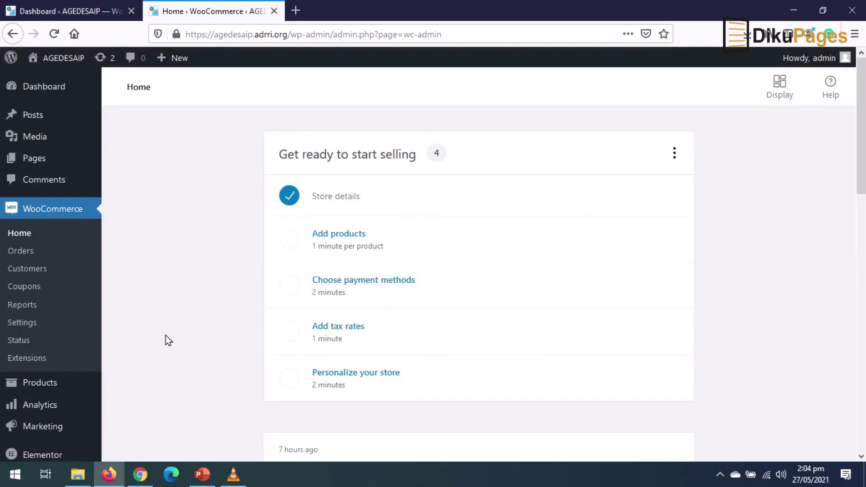
pyautogui.click(21, 327)
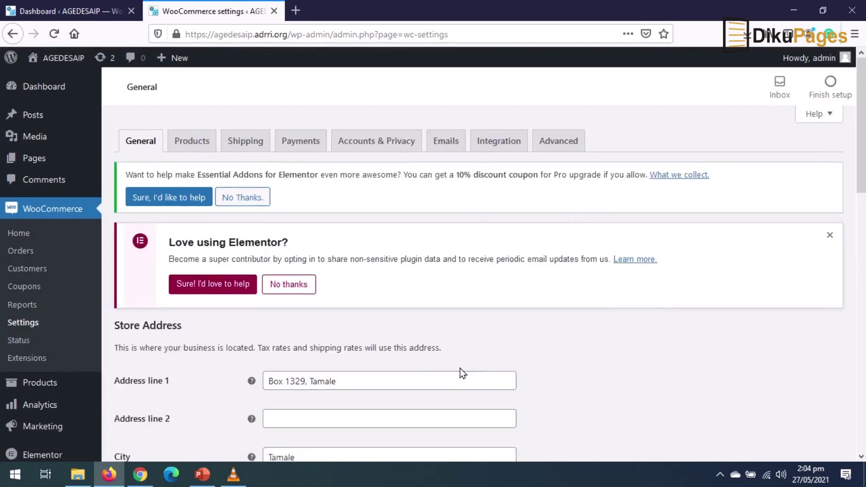
pyautogui.scroll(-6, 460, 369)
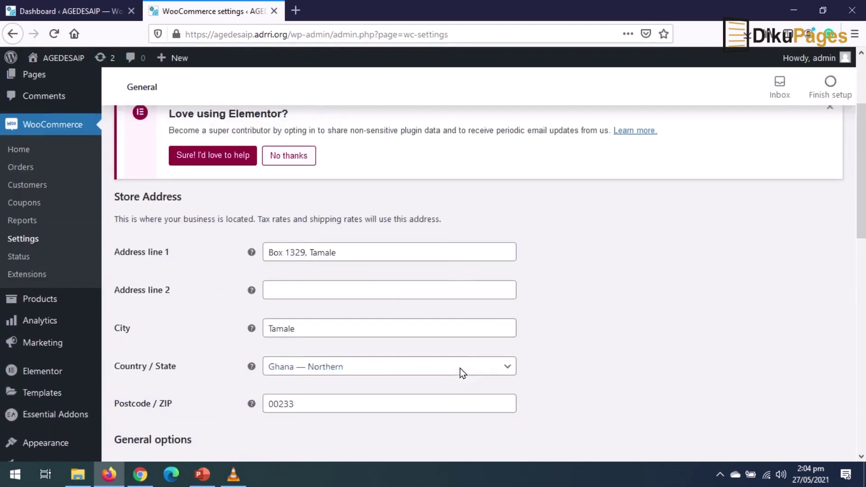
pyautogui.scroll(-5, 348, 306)
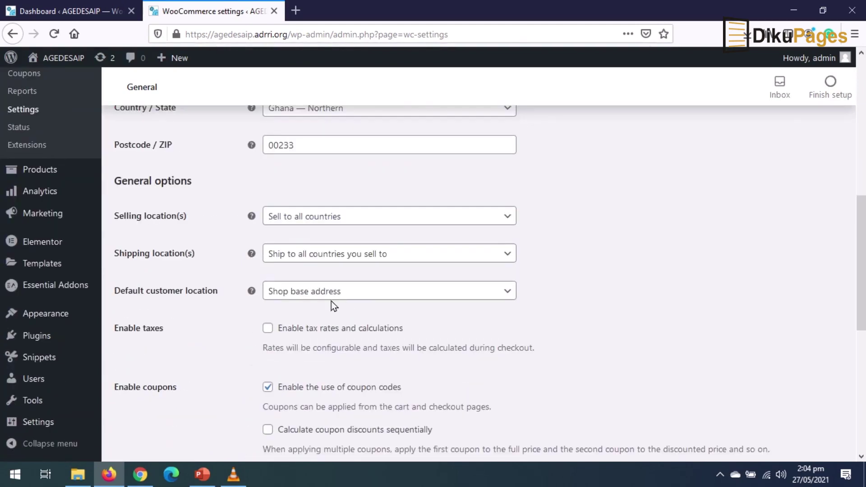
pyautogui.scroll(-6, 353, 357)
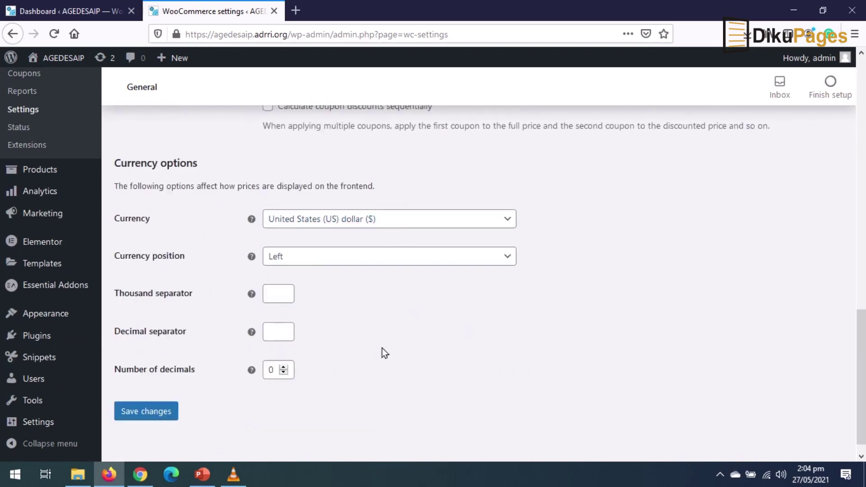
pyautogui.scroll(12, 372, 379)
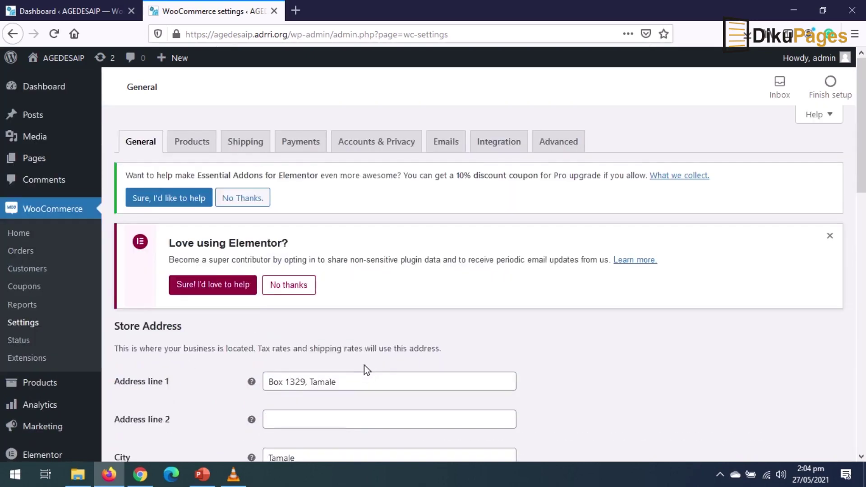
# - On the Payments tab, enable Cash on delivery and PayPal Standard and open PayPal Standard's setup
pyautogui.click(192, 142)
pyautogui.click(301, 143)
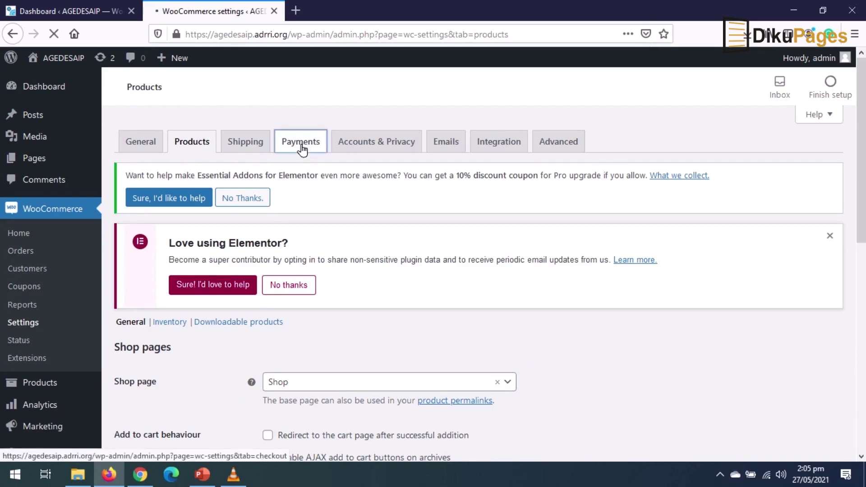
pyautogui.scroll(-4, 395, 285)
pyautogui.click(481, 286)
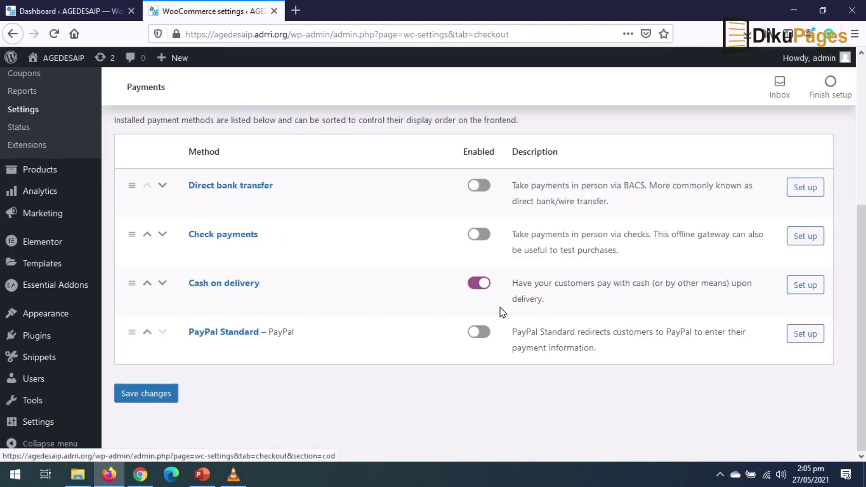
pyautogui.click(479, 333)
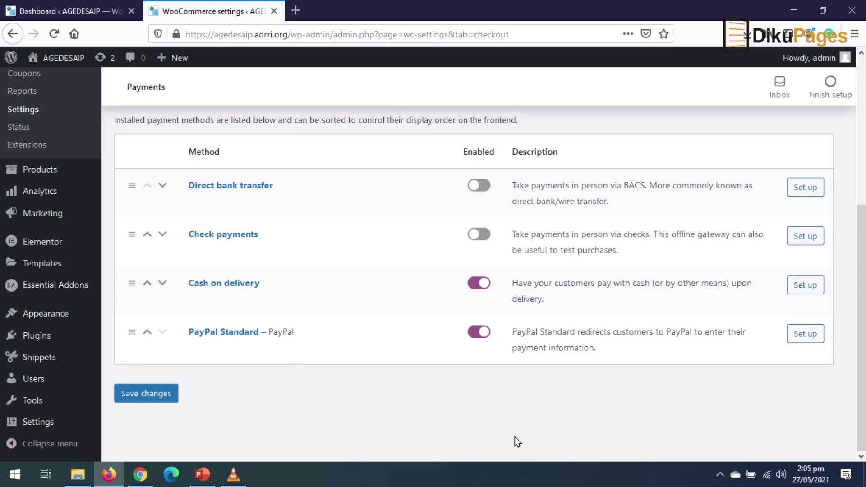
pyautogui.click(805, 335)
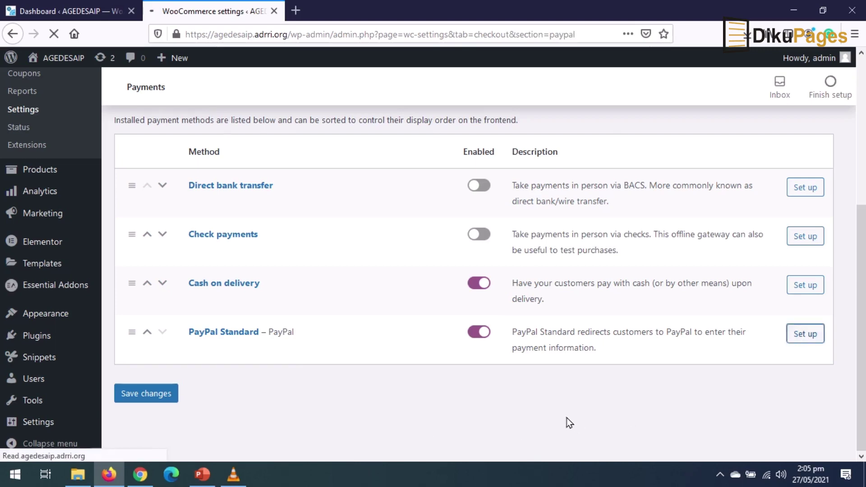
# - Replace the PayPal email with the owner's e-mail address and save the PayPal Standard settings
pyautogui.scroll(-3, 311, 329)
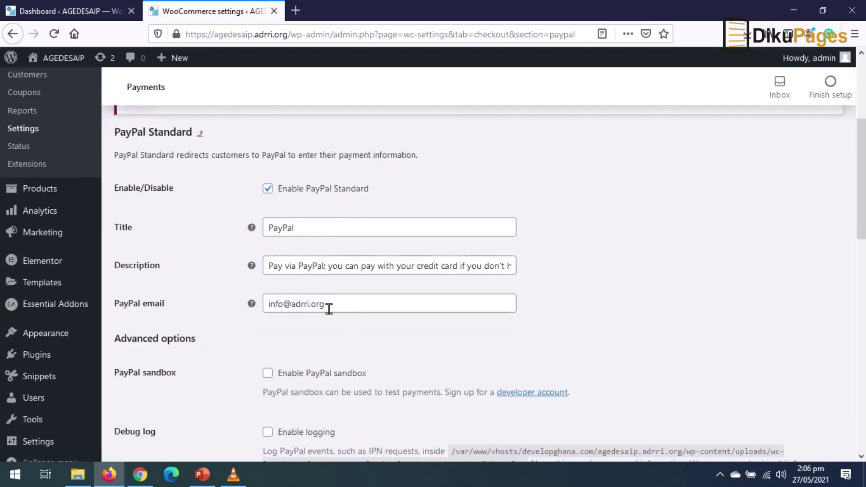
pyautogui.moveTo(325, 304); pyautogui.dragTo(62, 315)
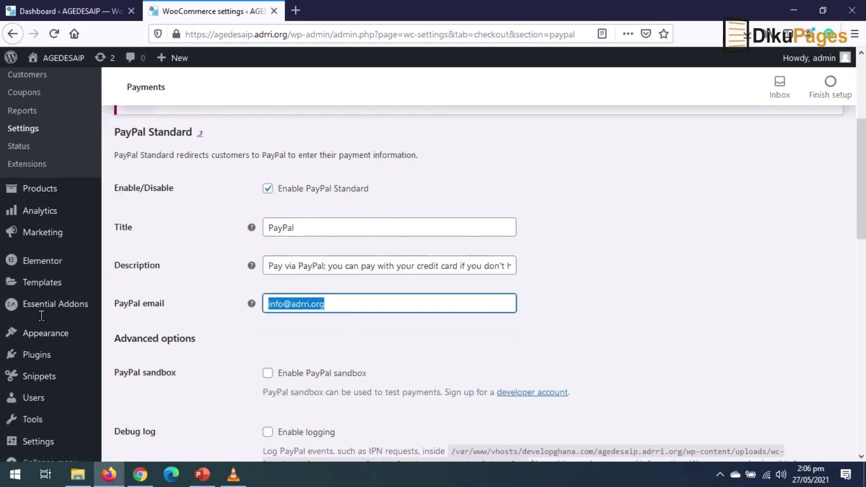
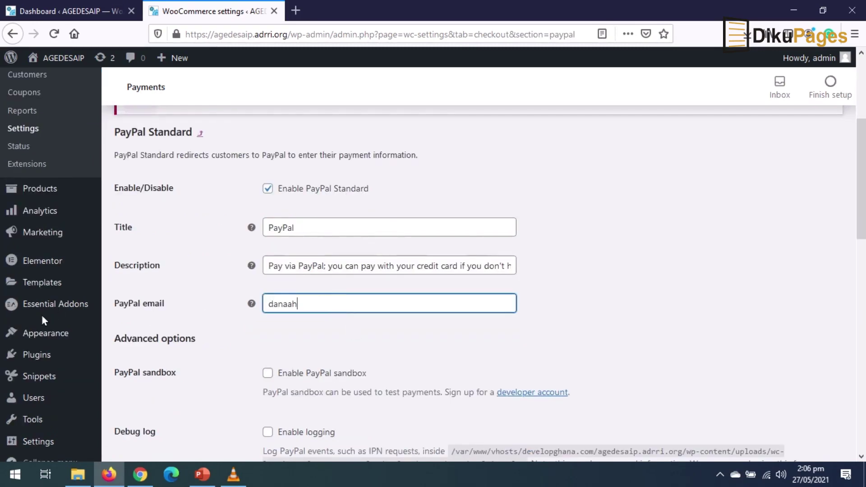
pyautogui.scroll(-5, 232, 375)
pyautogui.scroll(-8, 234, 371)
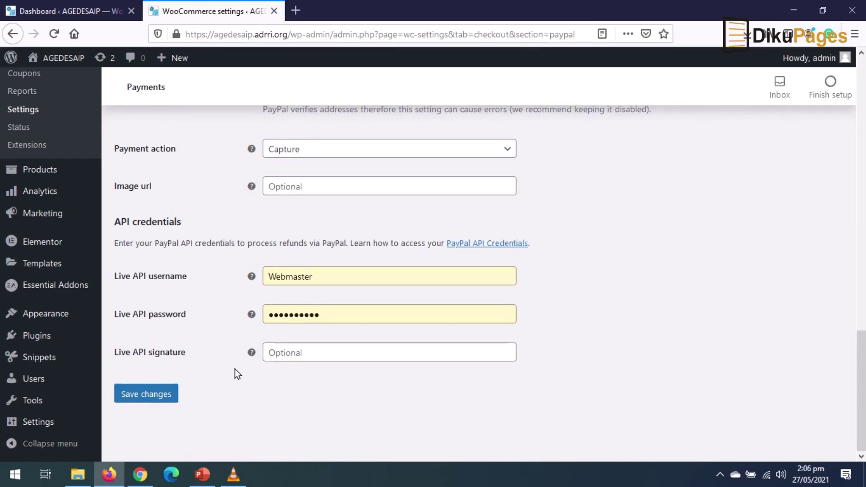
pyautogui.click(145, 395)
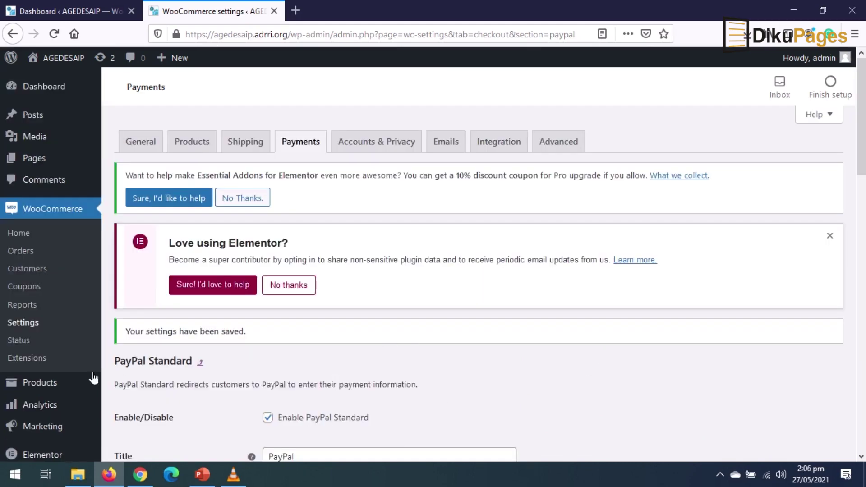
pyautogui.moveTo(44, 387)
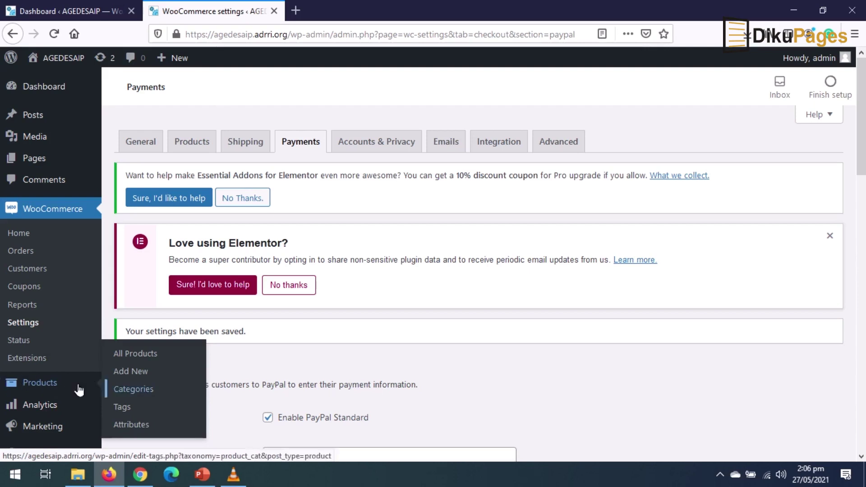
# - Create a virtual Board Members product priced $50, limited to one per order
pyautogui.click(140, 372)
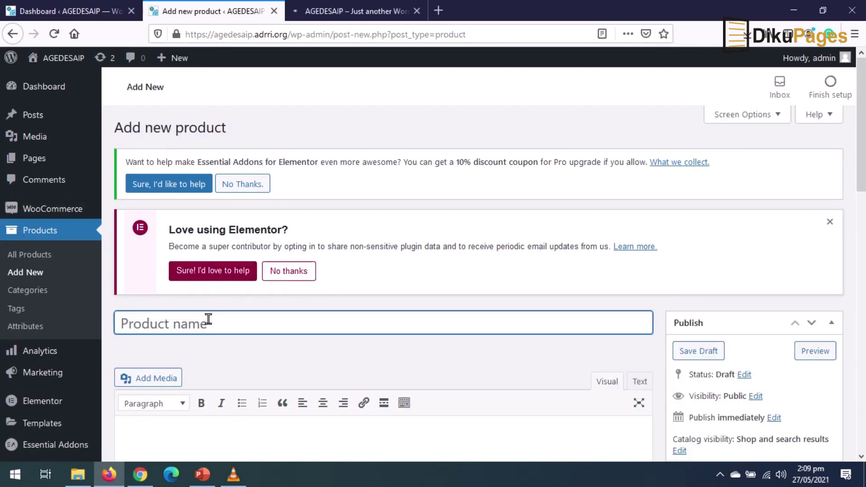
pyautogui.write('Board Members')
pyautogui.scroll(-7, 239, 361)
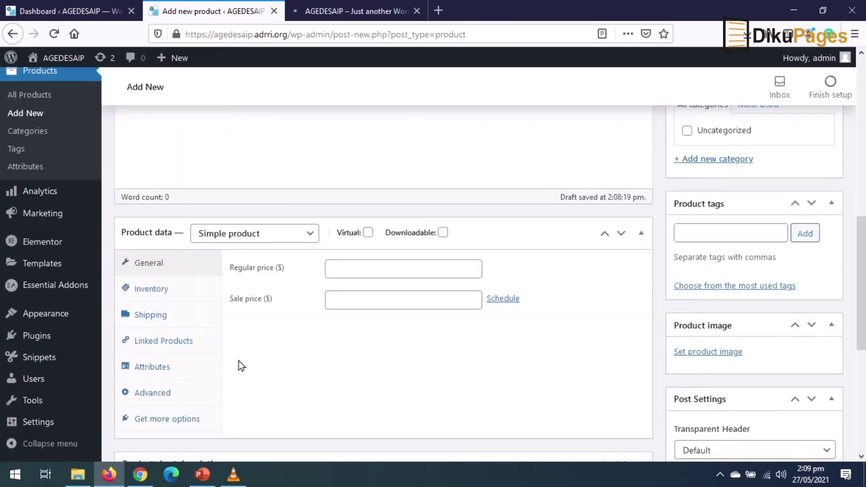
pyautogui.click(368, 233)
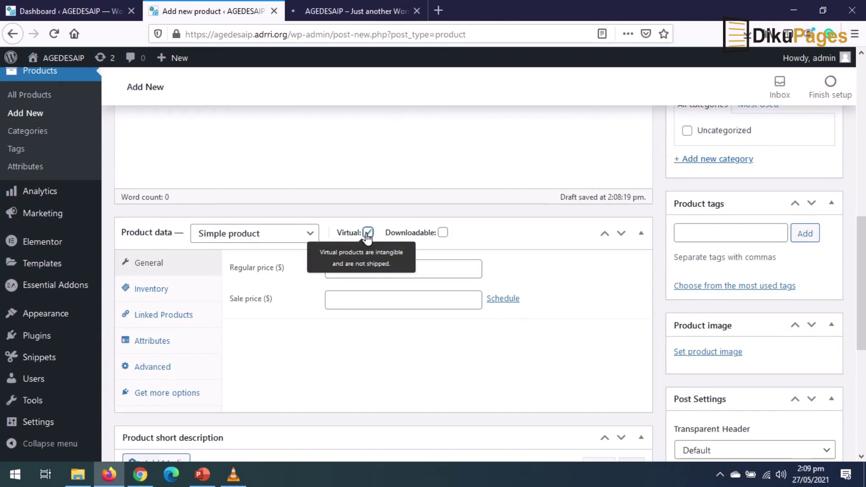
pyautogui.click(272, 264)
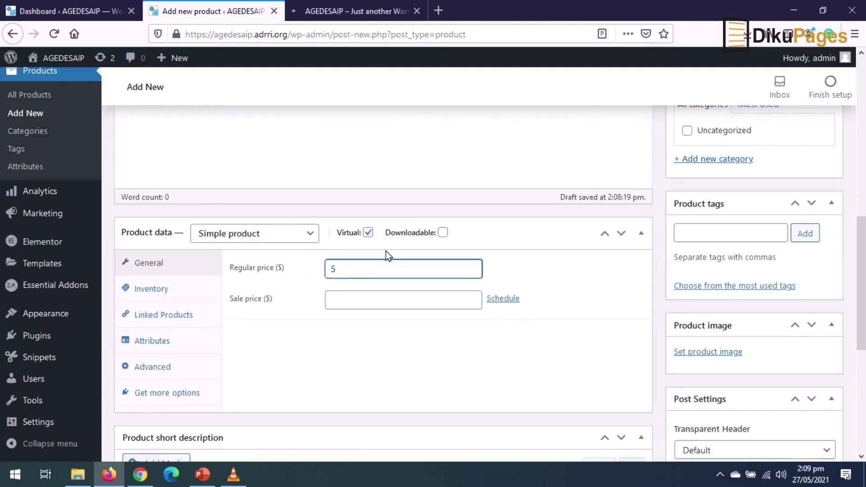
pyautogui.click(151, 291)
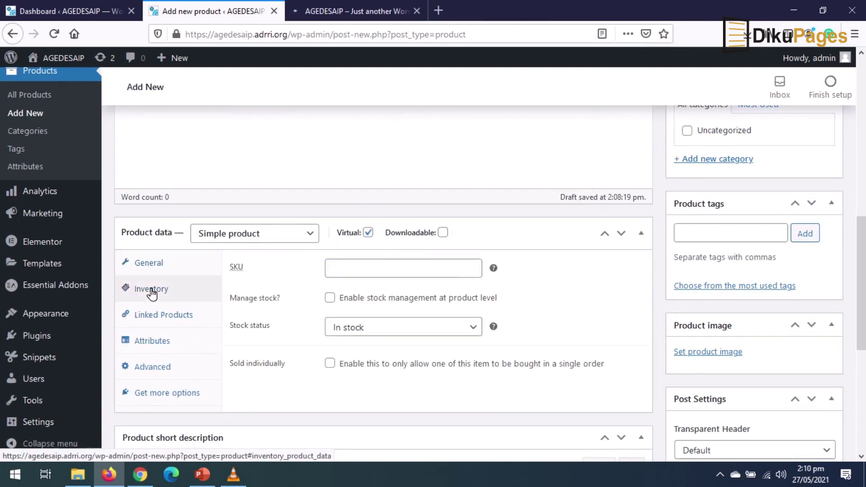
pyautogui.click(330, 364)
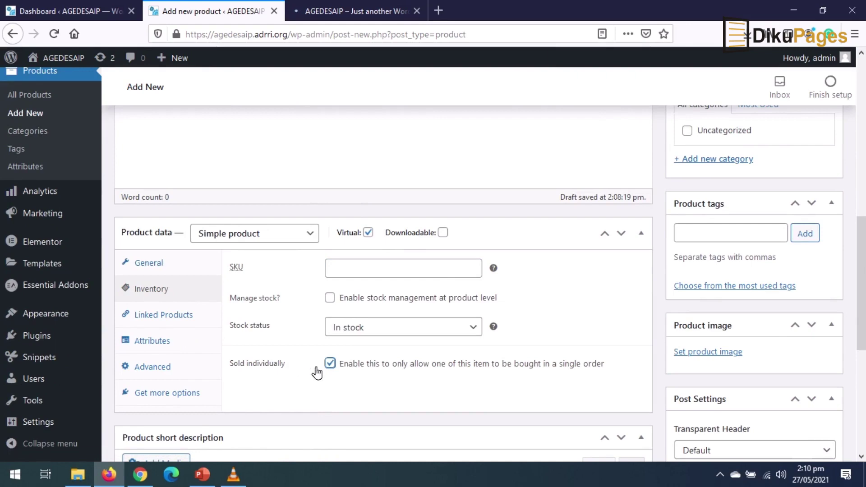
pyautogui.scroll(5, 332, 372)
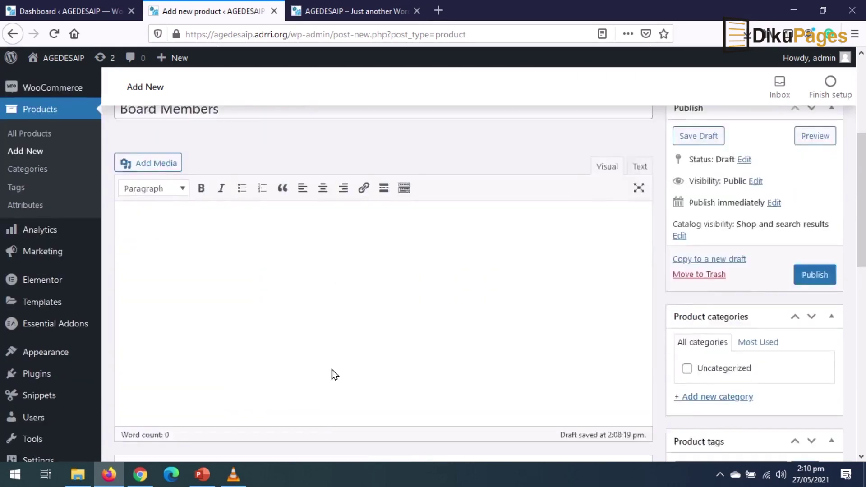
pyautogui.scroll(-1, 315, 374)
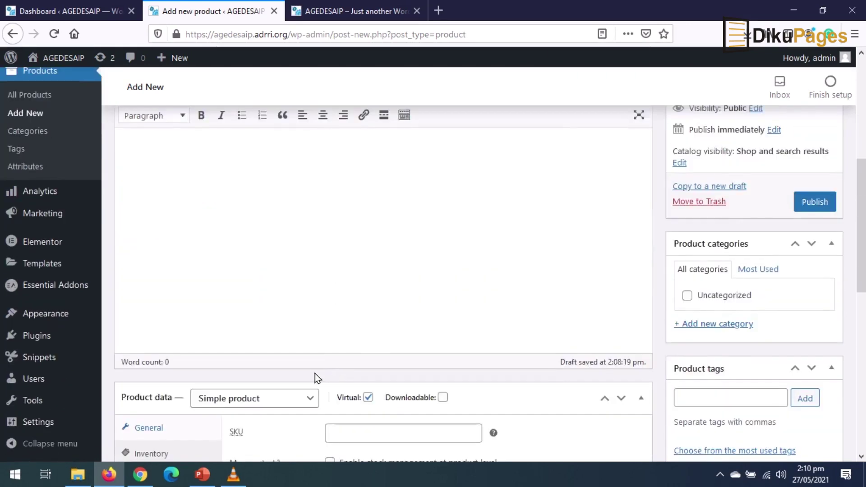
# - Add and assign a new Board Members category, then publish the product
pyautogui.click(711, 324)
pyautogui.click(720, 365)
pyautogui.click(719, 349)
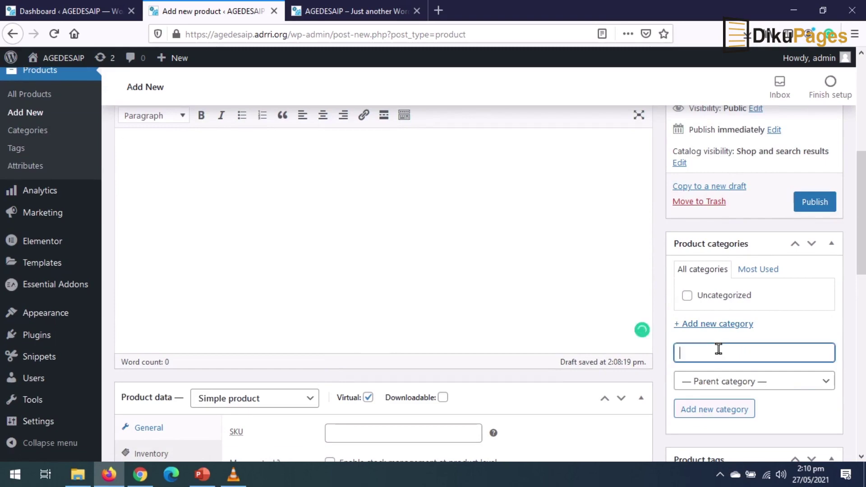
pyautogui.write('Board Members')
pyautogui.click(708, 411)
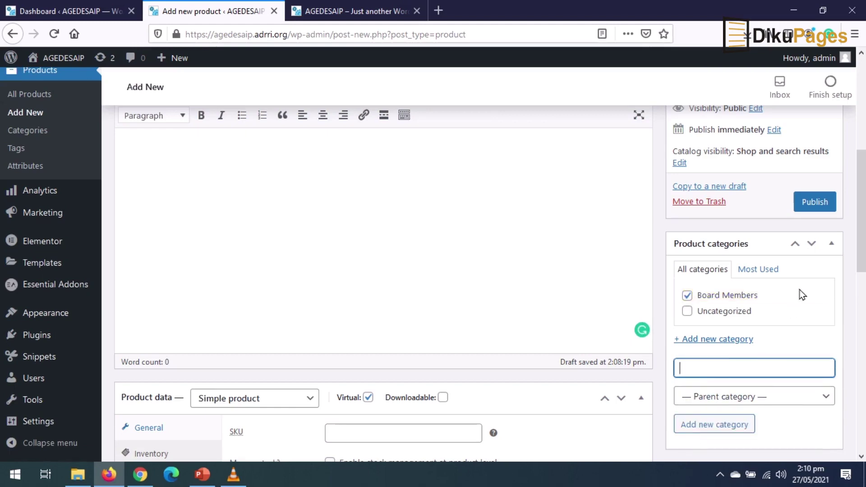
pyautogui.click(815, 202)
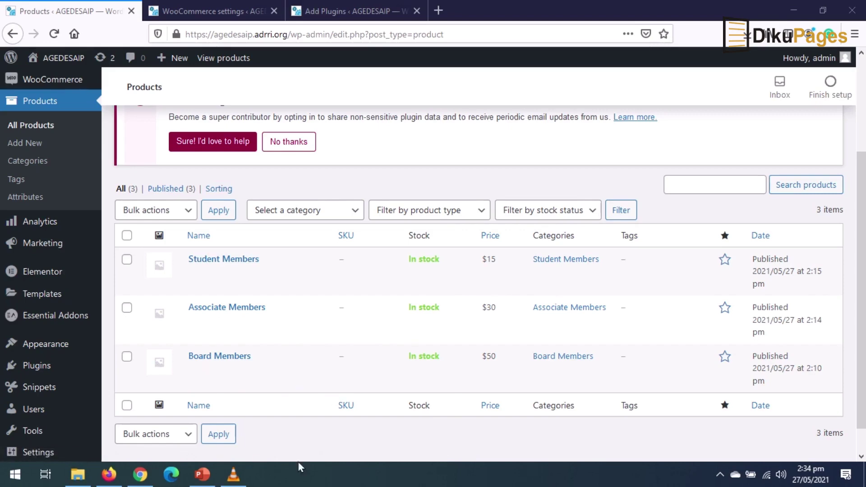
# - Install and activate Uncanny Automator, then go to its empty All recipes list
pyautogui.click(350, 11)
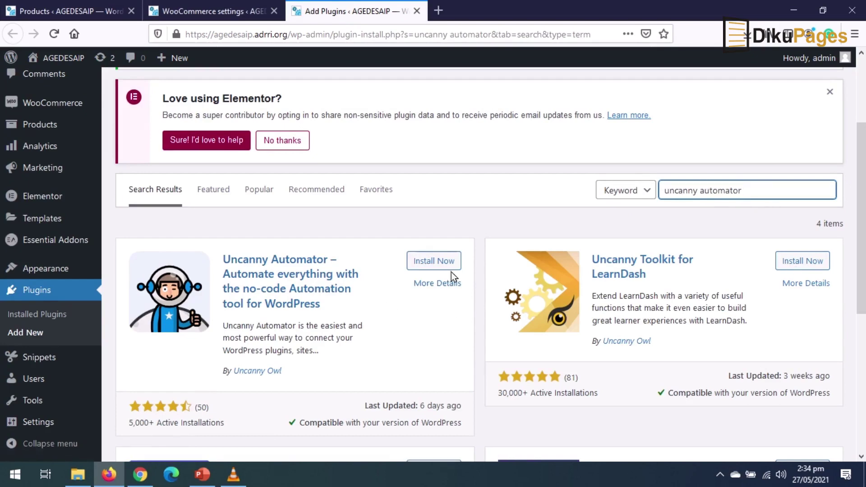
pyautogui.click(442, 260)
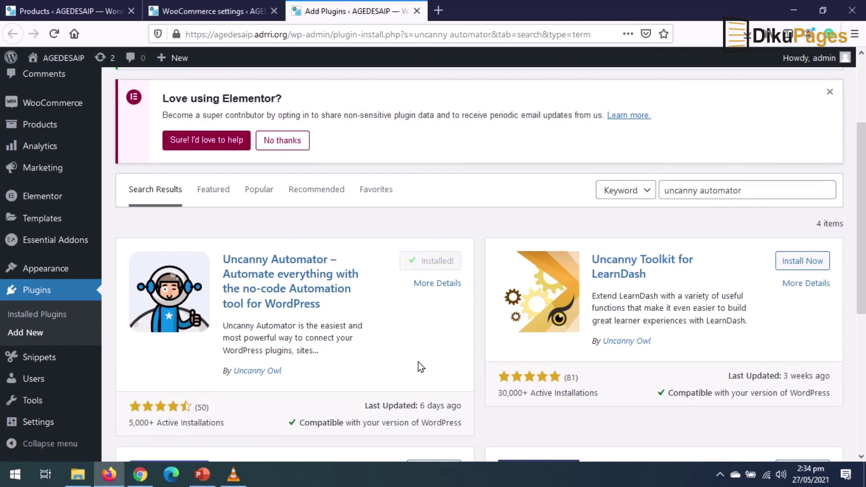
pyautogui.click(445, 262)
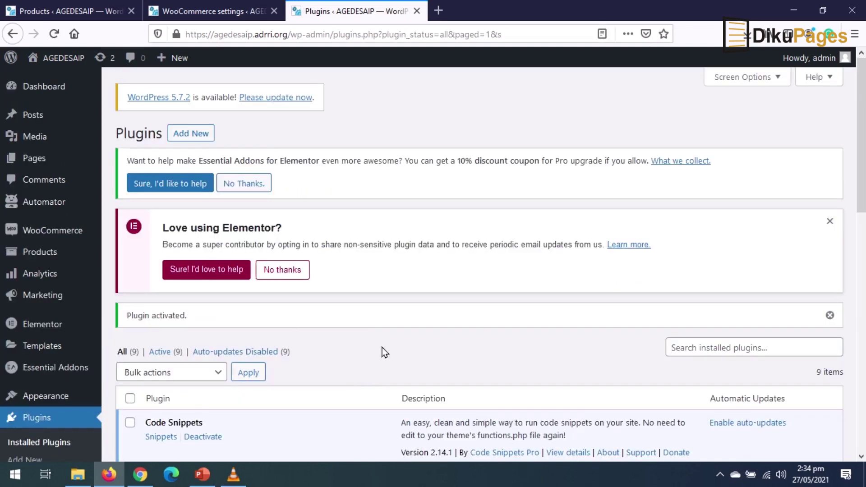
pyautogui.moveTo(34, 205)
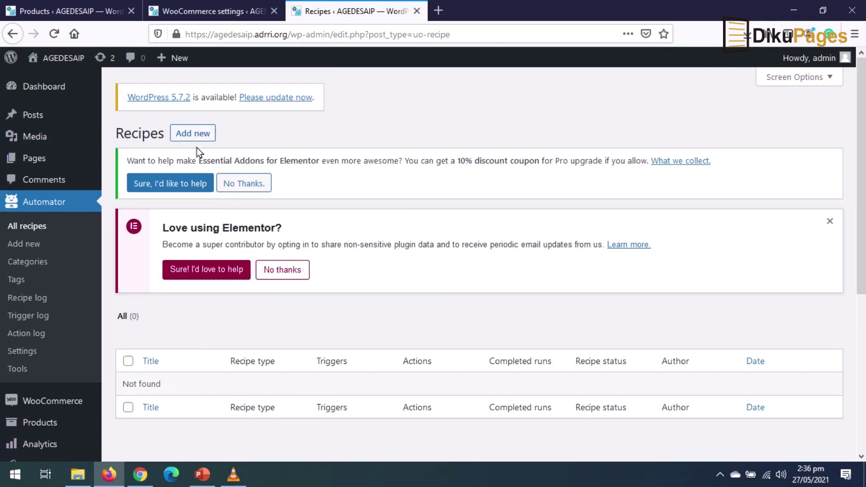
# - Start a new Automator recipe titled Student Members
pyautogui.click(199, 133)
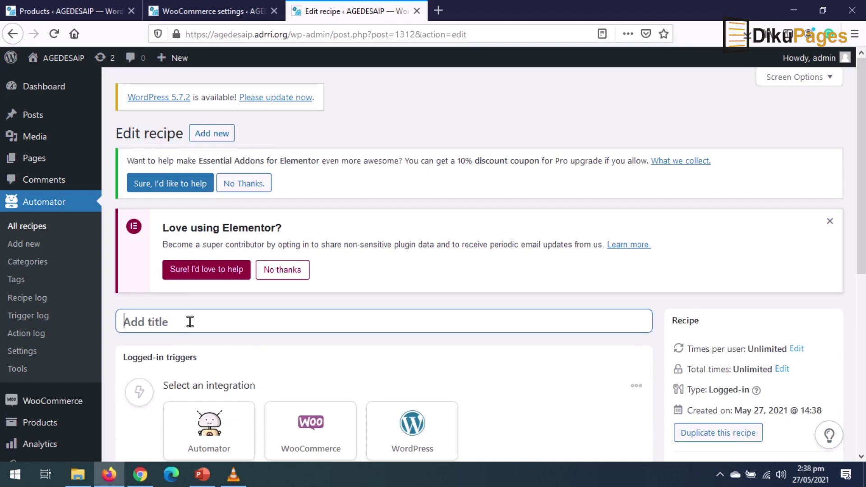
pyautogui.write('Student Members')
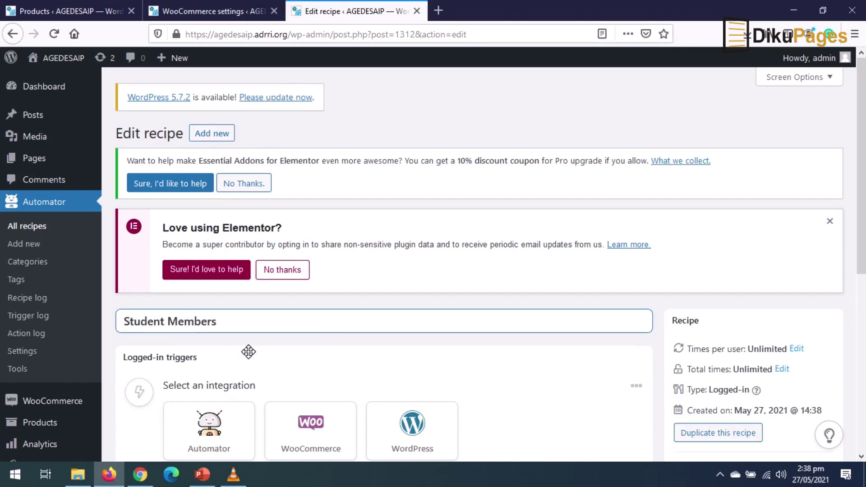
pyautogui.scroll(-2, 323, 345)
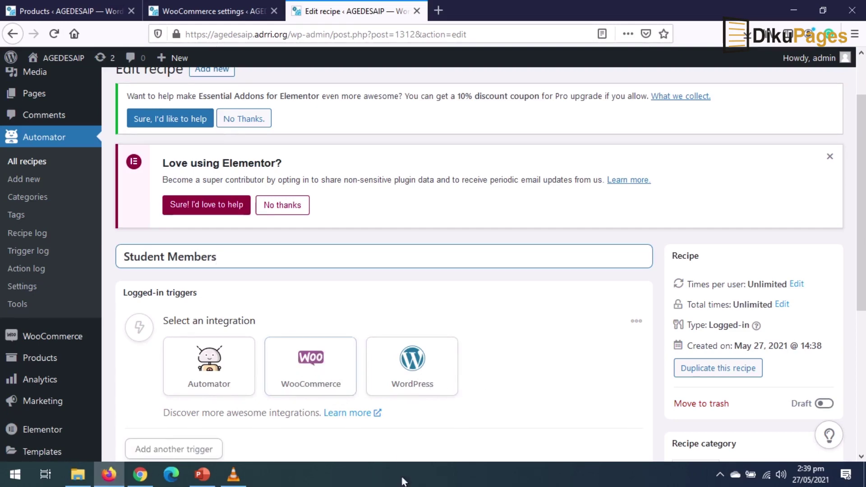
# - Set and save a WooCommerce trigger: a user purchases the Student Members product
pyautogui.click(327, 387)
pyautogui.scroll(-3, 296, 438)
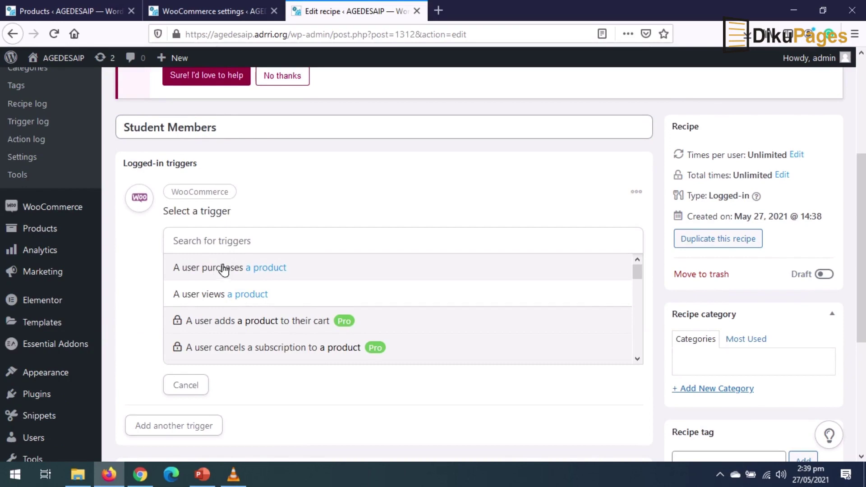
pyautogui.click(209, 269)
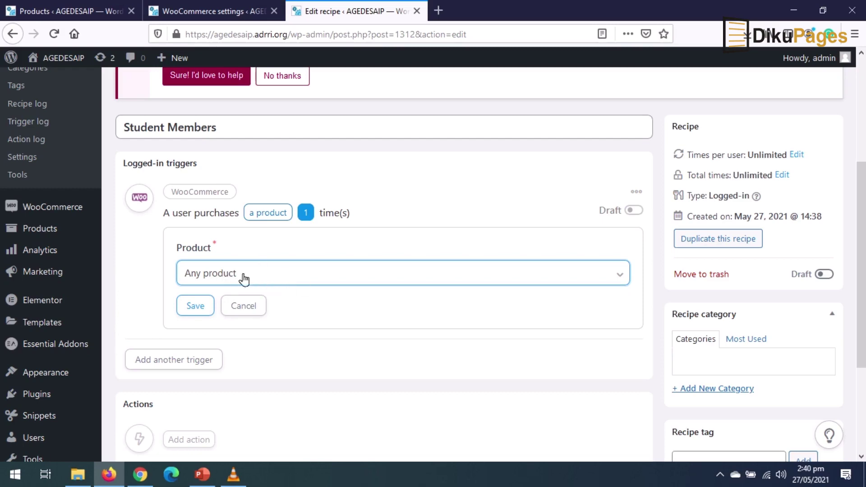
pyautogui.scroll(5, 273, 298)
pyautogui.moveTo(257, 321); pyautogui.dragTo(114, 306)
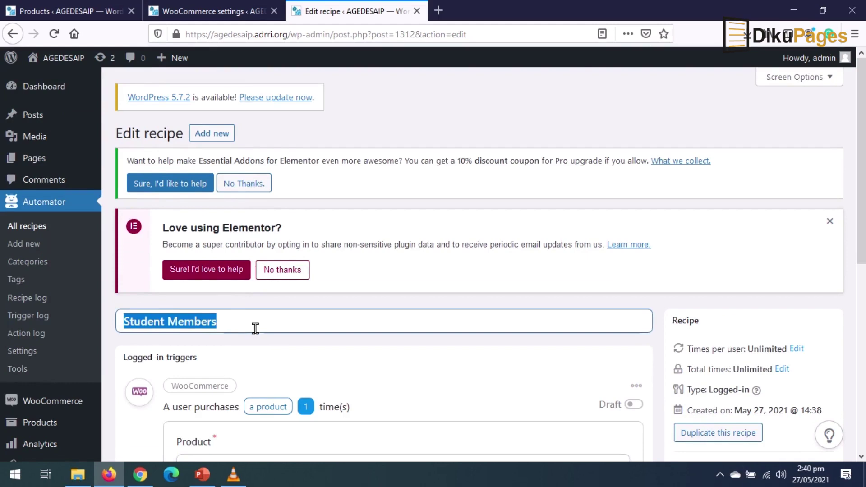
pyautogui.scroll(-4, 255, 331)
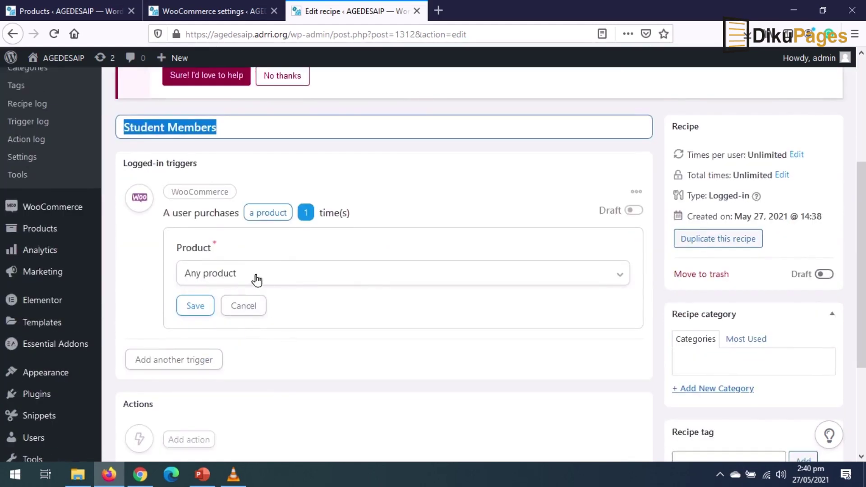
pyautogui.click(257, 280)
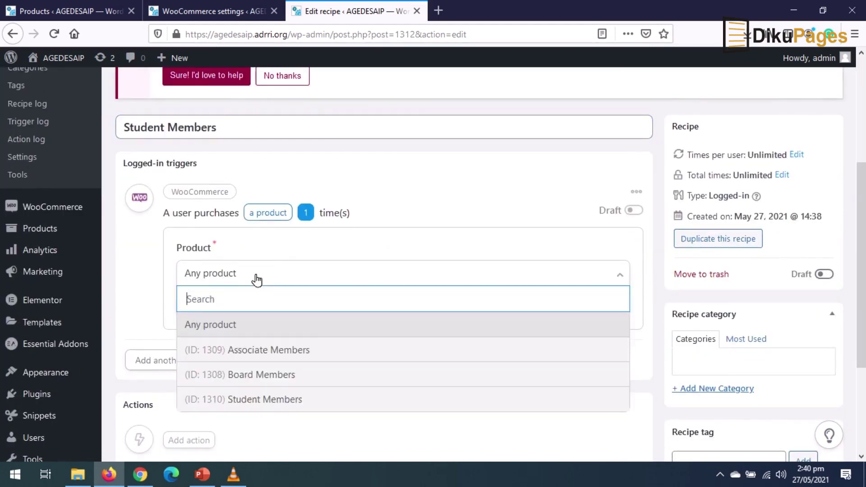
pyautogui.click(272, 399)
pyautogui.click(196, 307)
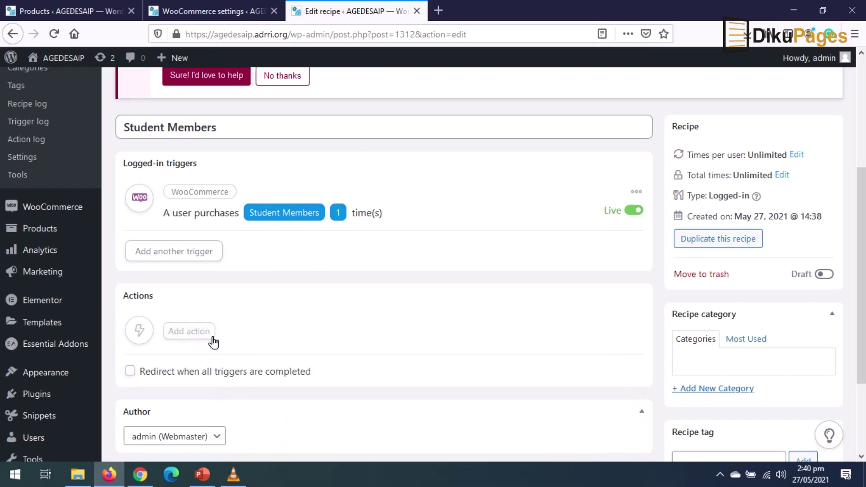
# - Add and save a WordPress action changing the user's role to Student Member
pyautogui.click(188, 333)
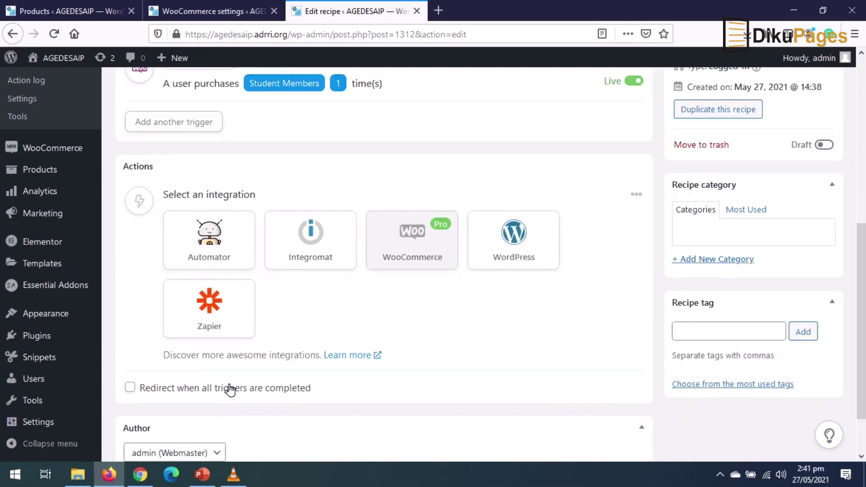
pyautogui.click(514, 235)
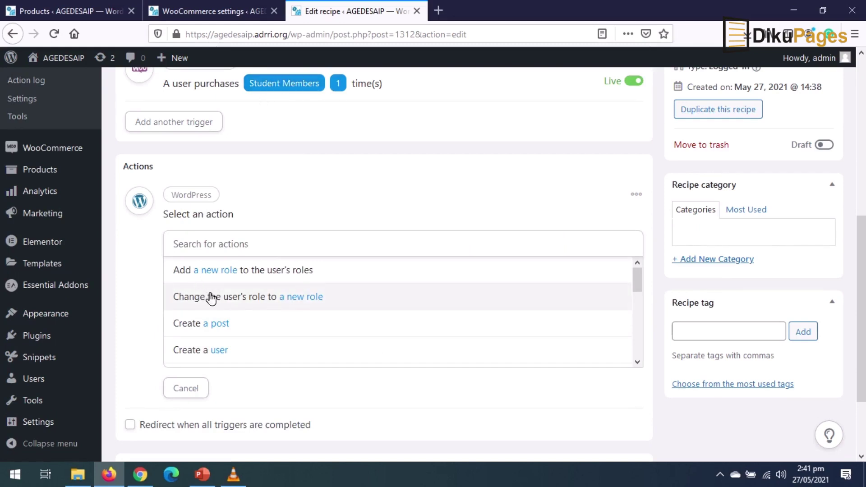
pyautogui.click(257, 301)
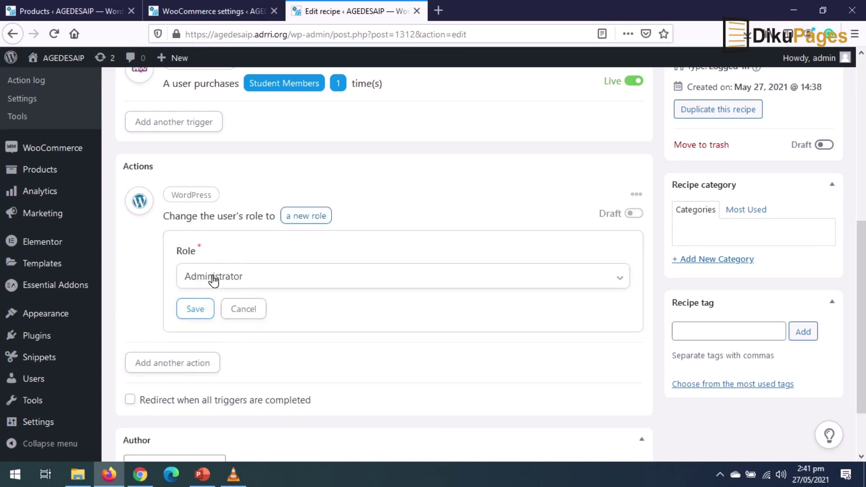
pyautogui.click(291, 285)
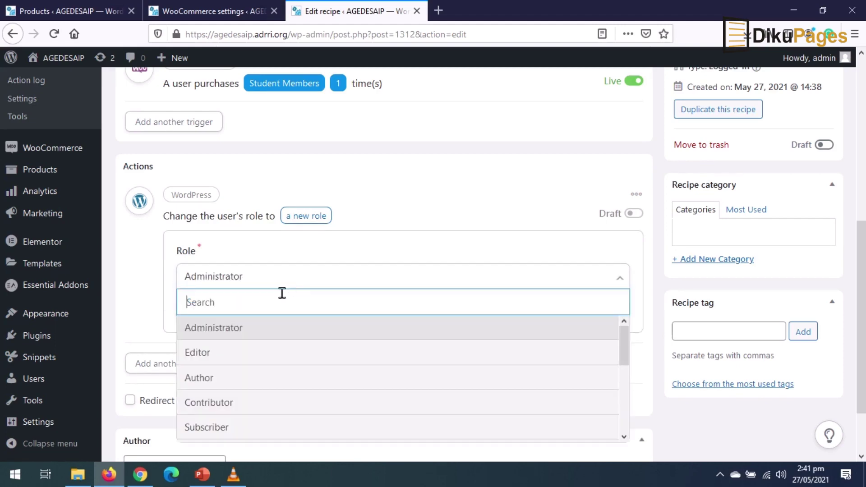
pyautogui.scroll(-3, 246, 370)
pyautogui.scroll(2, 232, 361)
pyautogui.click(235, 409)
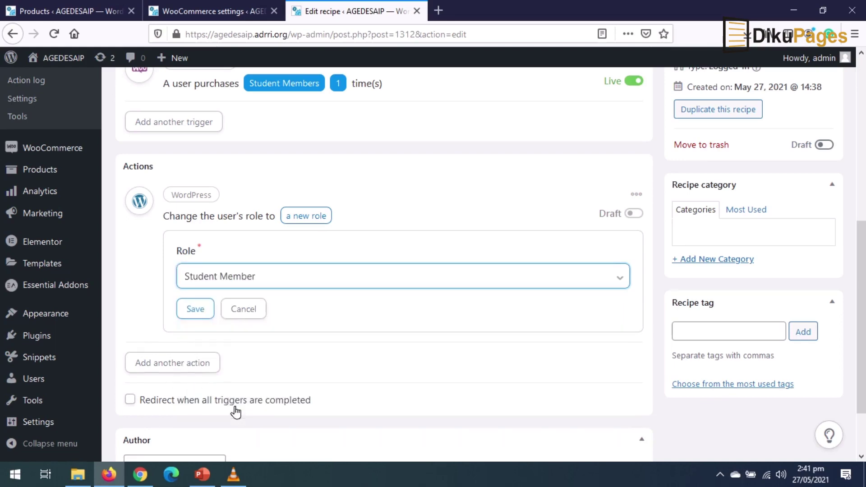
pyautogui.click(195, 308)
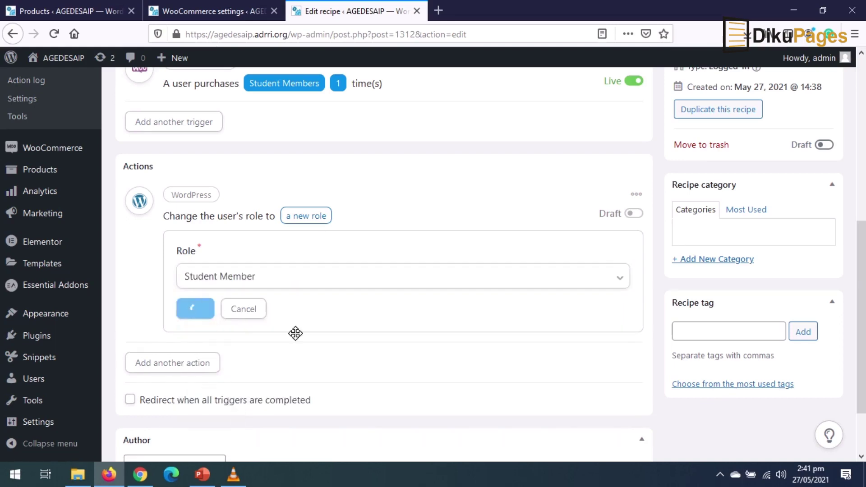
pyautogui.scroll(3, 397, 328)
pyautogui.scroll(-2, 374, 271)
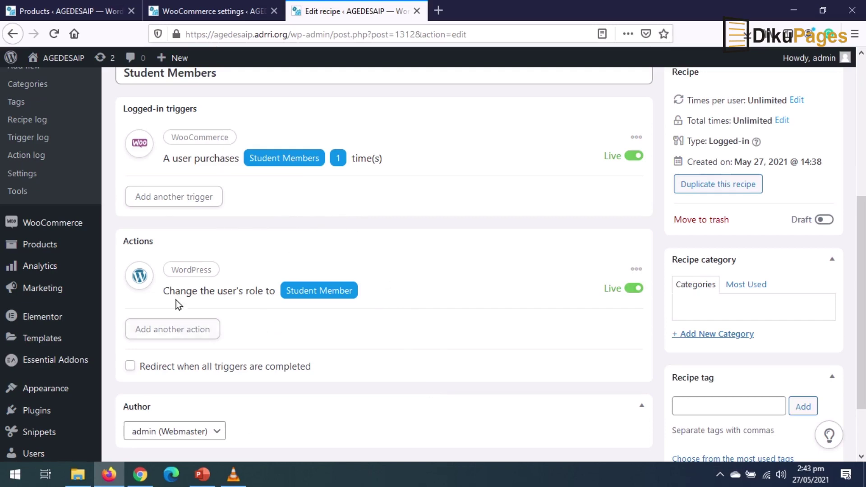
# - Add a second WordPress action that sends an email
pyautogui.click(181, 329)
pyautogui.click(519, 367)
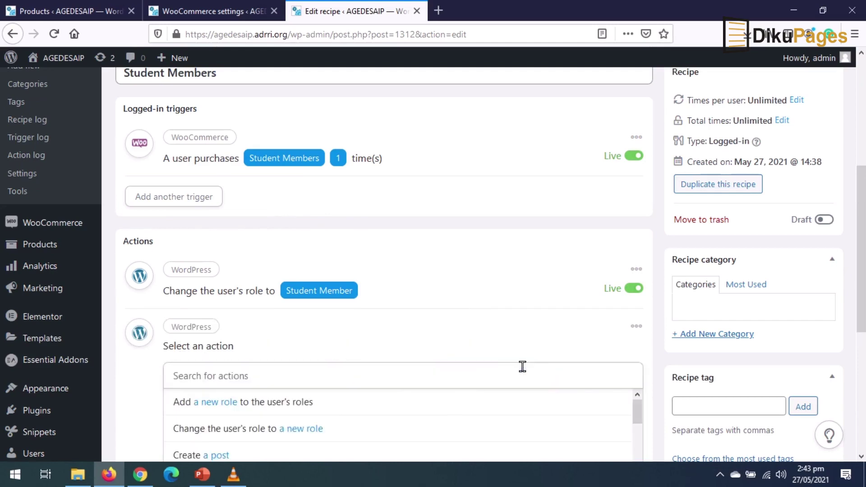
pyautogui.scroll(-3, 384, 322)
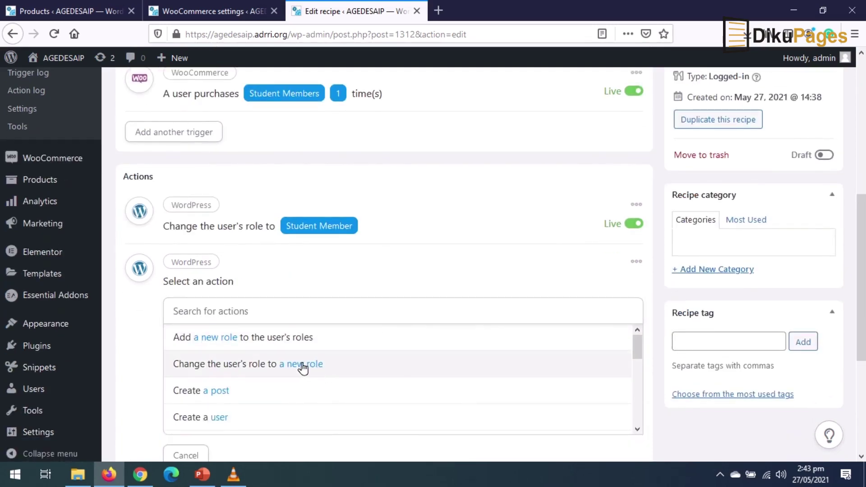
pyautogui.scroll(-3, 296, 368)
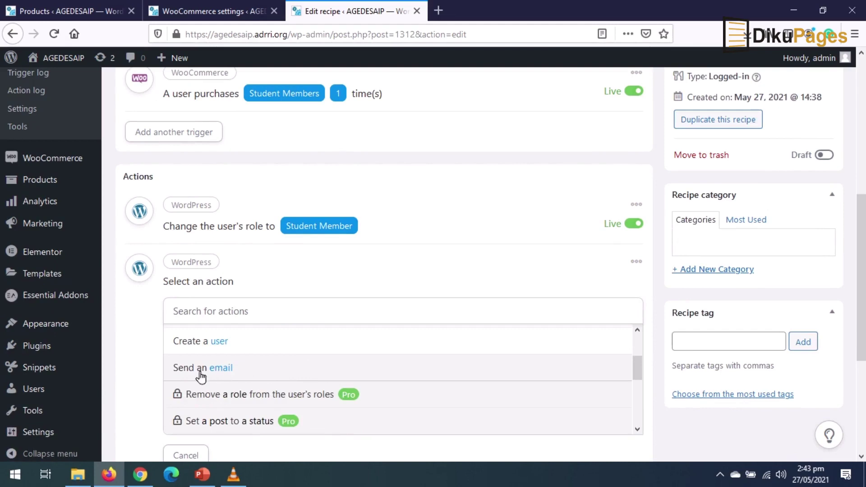
pyautogui.click(198, 374)
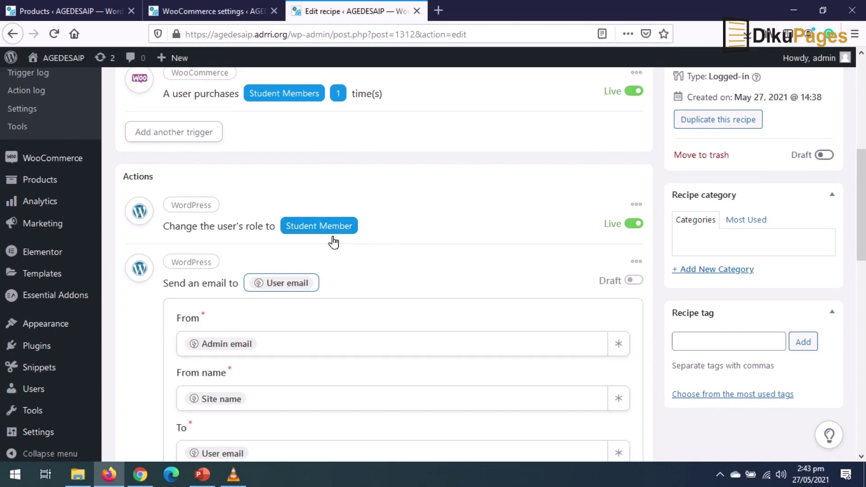
# - Enter 'Welcome to the Student Membership' as the email subject
pyautogui.scroll(-3, 353, 242)
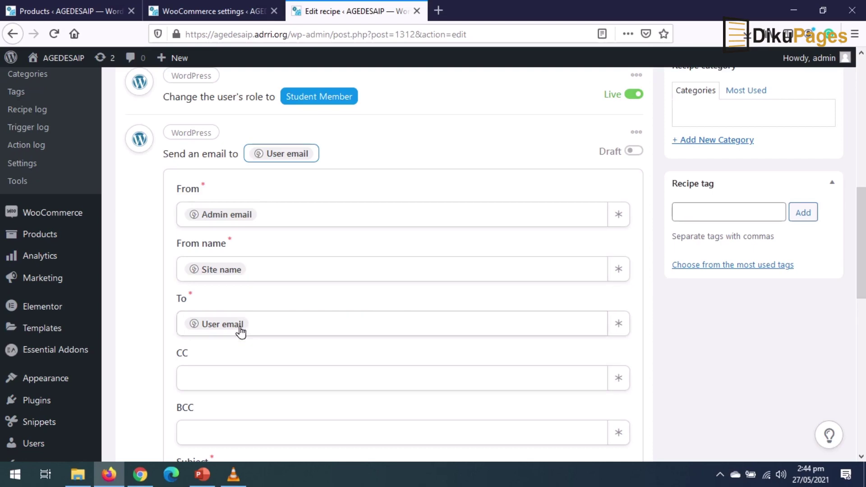
pyautogui.scroll(-3, 240, 333)
pyautogui.click(213, 362)
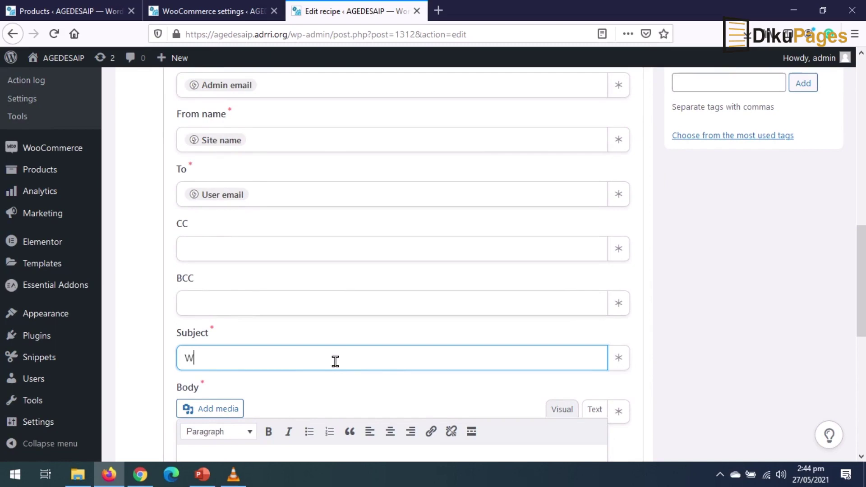
pyautogui.write('Welcome to the Student Membership')
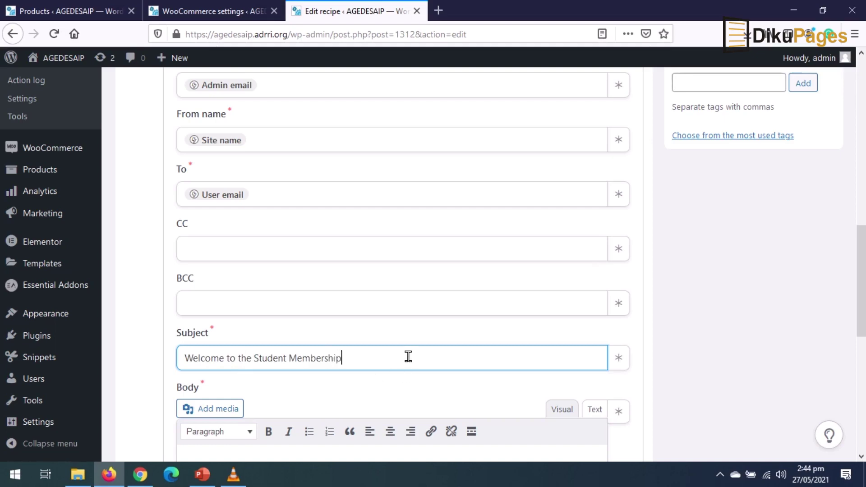
pyautogui.scroll(-3, 408, 357)
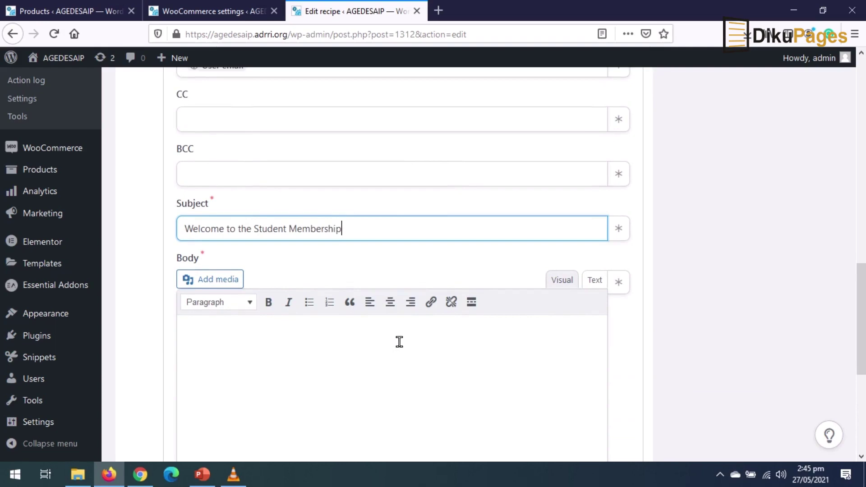
# - Write the email body with the User first name token, 'Hello' and 'welcome to the Student Members'
pyautogui.click(286, 344)
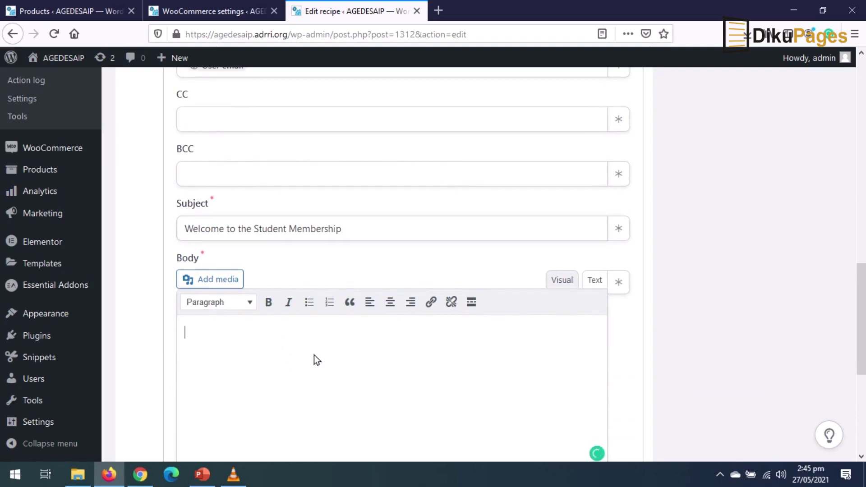
pyautogui.scroll(-3, 315, 357)
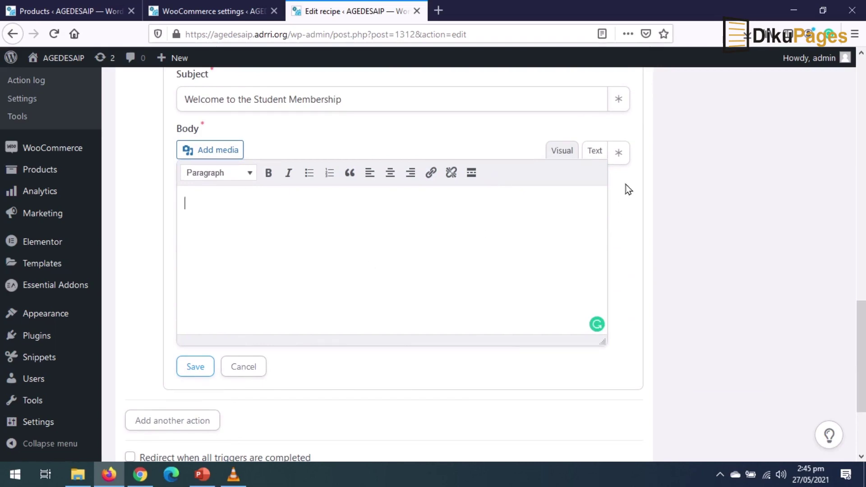
pyautogui.click(620, 155)
pyautogui.scroll(-2, 385, 209)
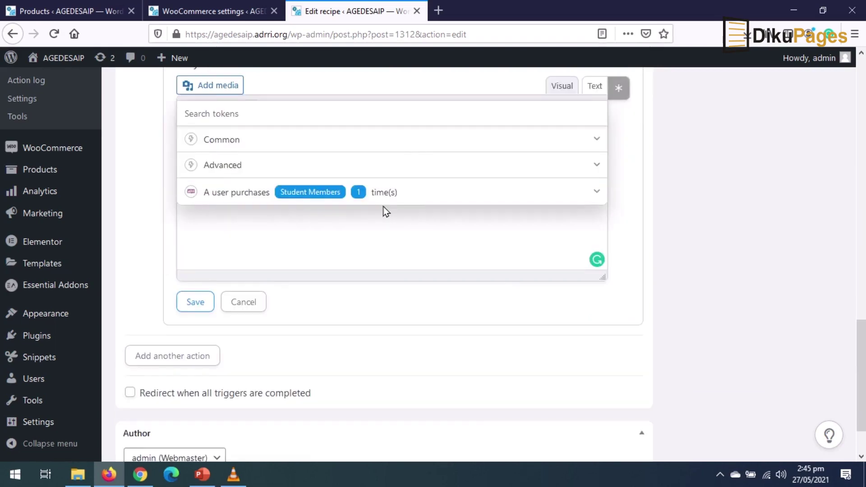
pyautogui.click(598, 140)
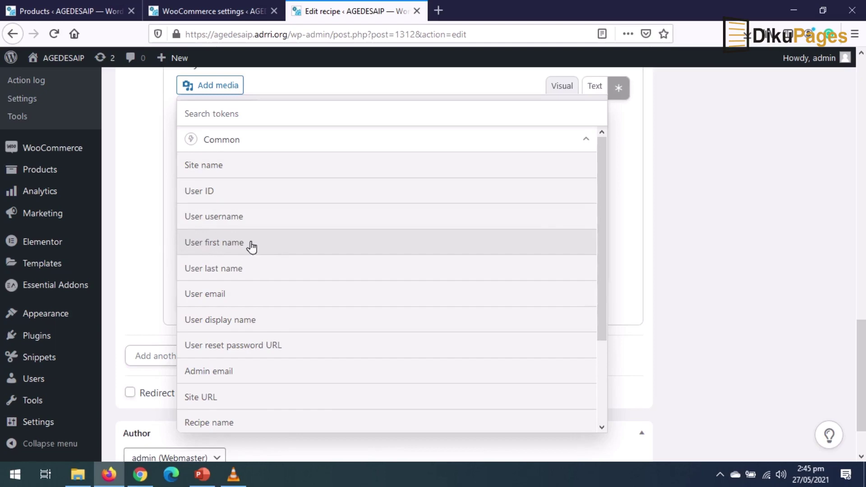
pyautogui.click(220, 246)
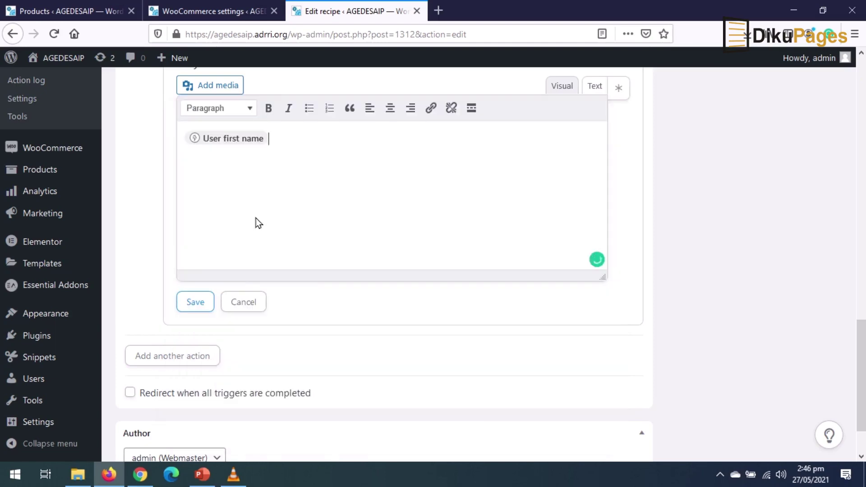
pyautogui.write('Hello')
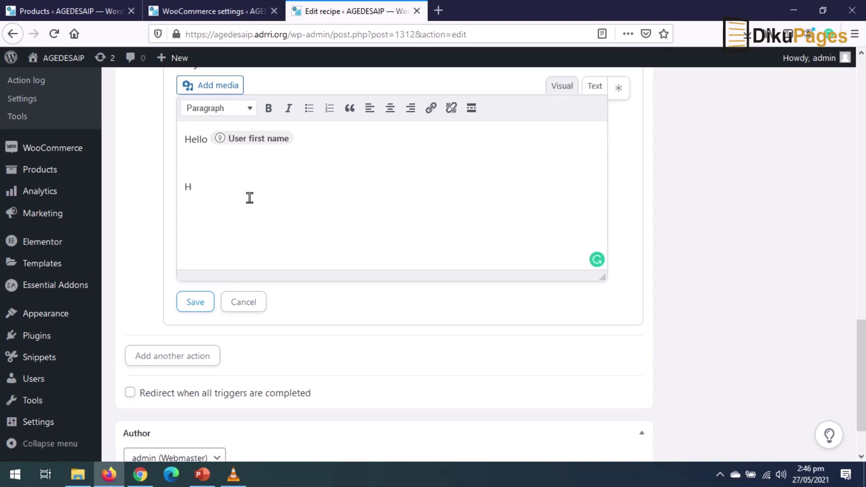
pyautogui.write('here')
pyautogui.write(', welcome to the Student Members.')
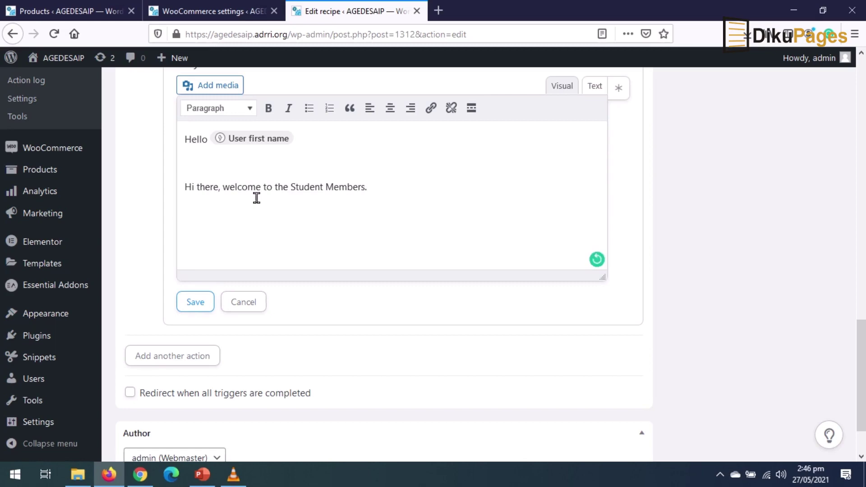
# - Save the email action and switch the Student Members recipe from Draft to Live
pyautogui.click(195, 307)
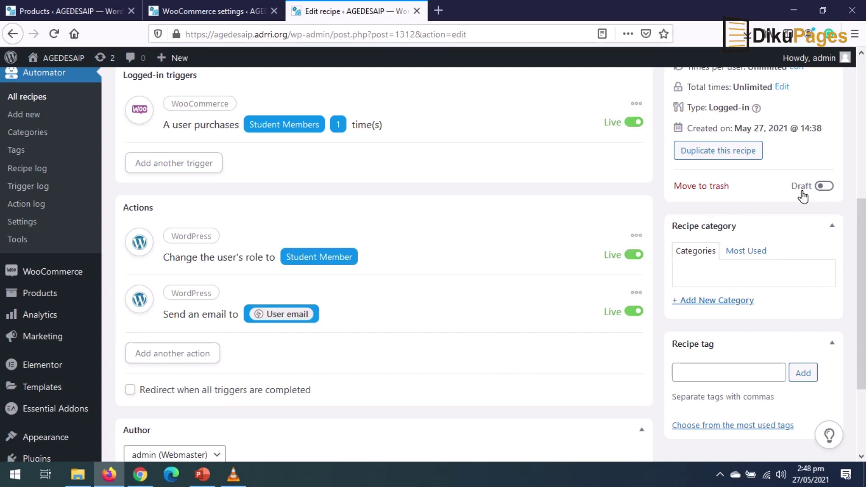
pyautogui.click(829, 188)
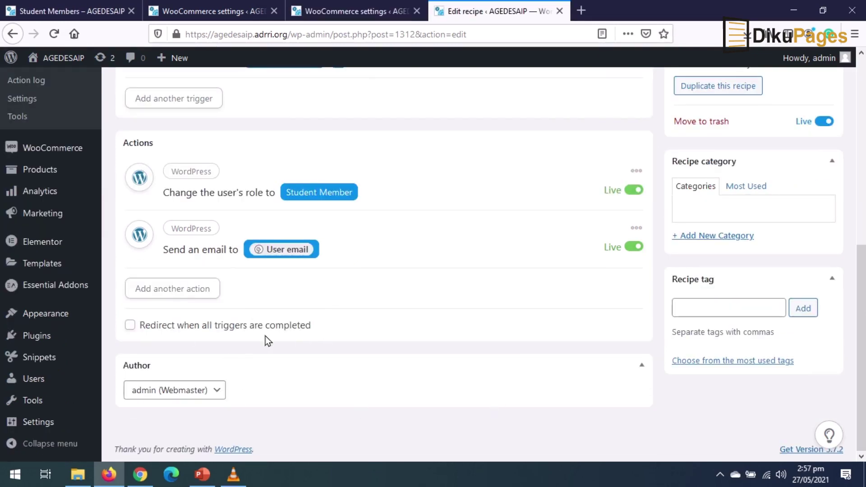
pyautogui.moveTo(41, 220)
pyautogui.moveTo(39, 323)
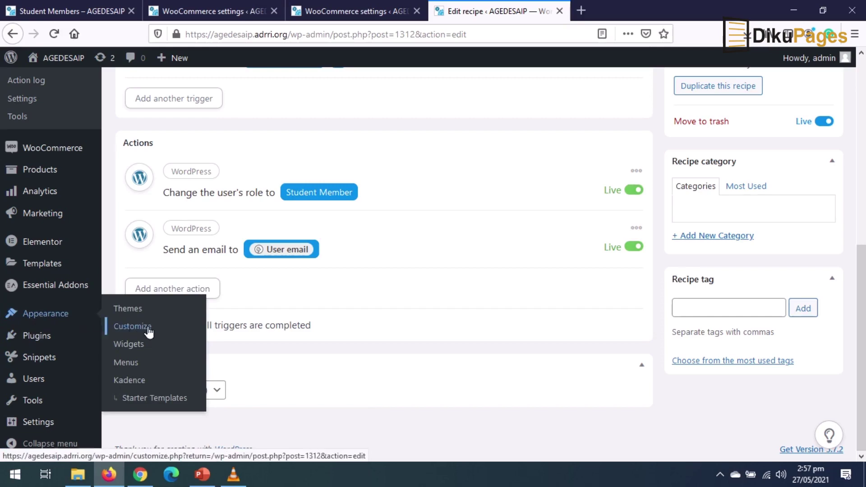
# - Place the cart element in the header's main row beside the navigation
pyautogui.click(149, 332)
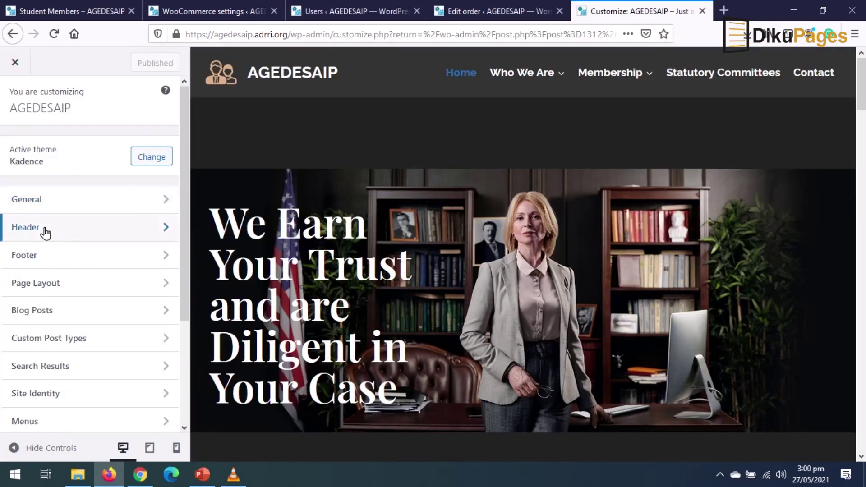
pyautogui.click(45, 232)
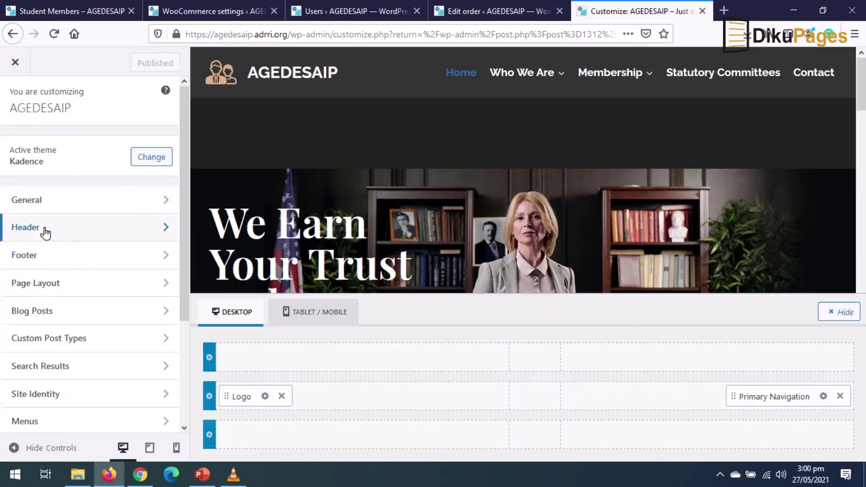
pyautogui.moveTo(58, 420); pyautogui.dragTo(816, 406)
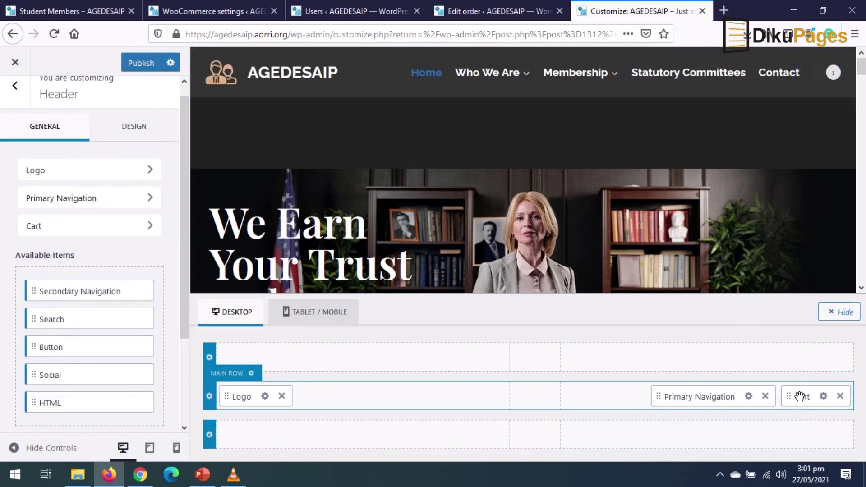
# - Set the header cart colours to white and light grey, then publish
pyautogui.click(800, 398)
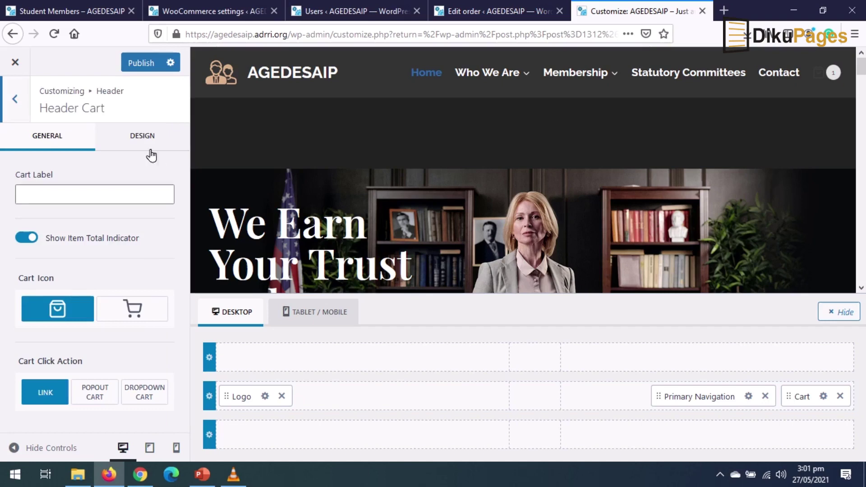
pyautogui.click(144, 140)
pyautogui.click(130, 243)
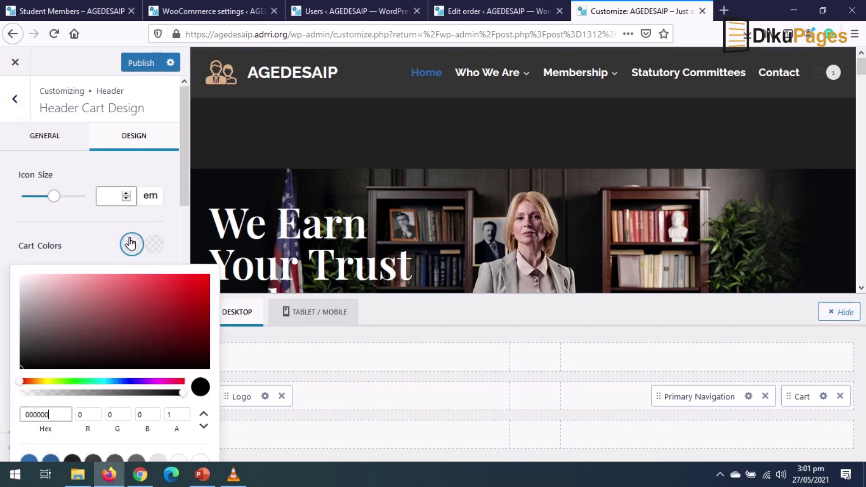
pyautogui.moveTo(90, 356); pyautogui.dragTo(2, 237)
pyautogui.click(169, 247)
pyautogui.click(151, 245)
pyautogui.moveTo(28, 280); pyautogui.dragTo(9, 284)
pyautogui.click(9, 283)
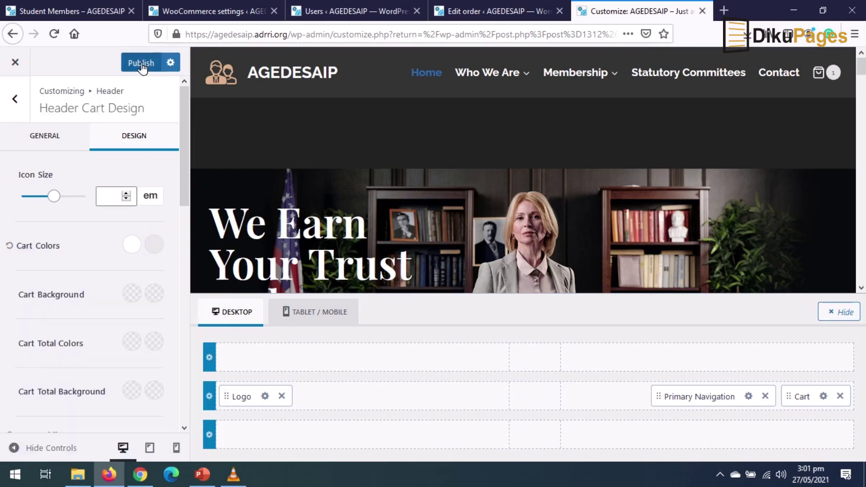
pyautogui.click(141, 64)
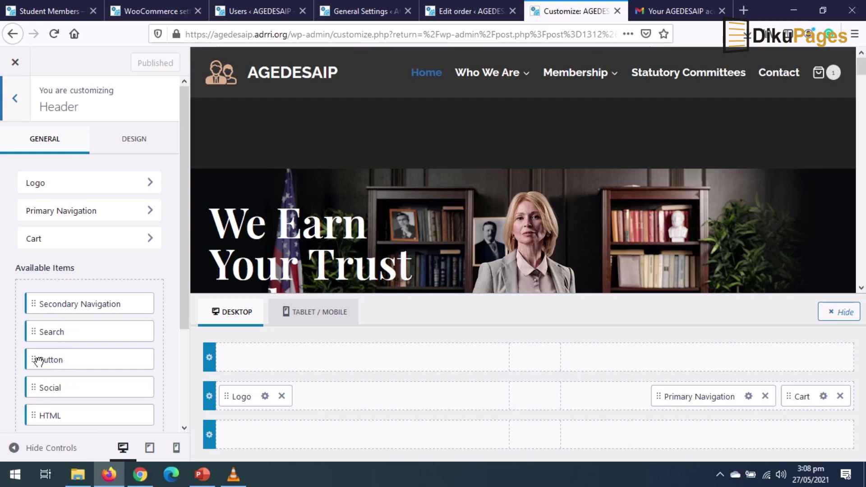
# - Add a button labelled 'My Account' to the header's top row
pyautogui.moveTo(42, 360); pyautogui.dragTo(701, 366)
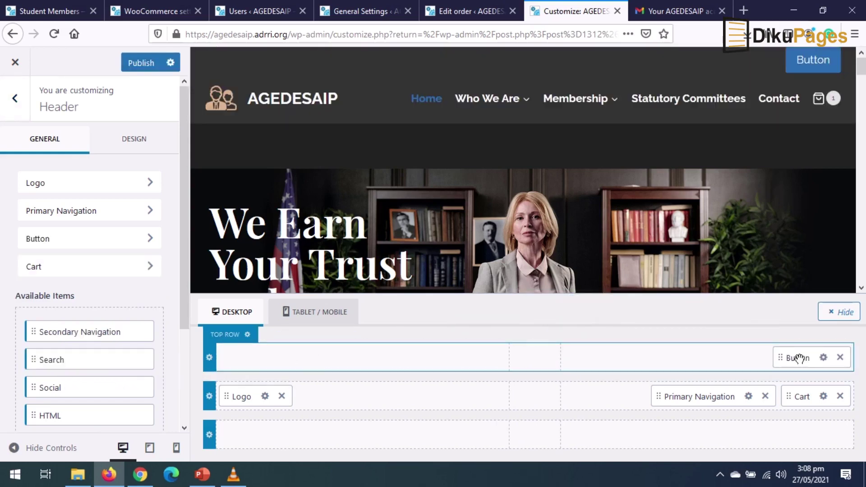
pyautogui.click(823, 357)
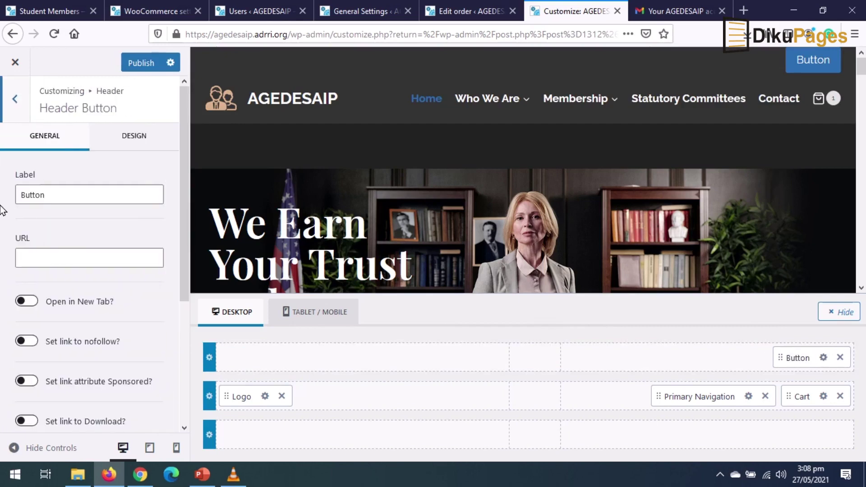
pyautogui.moveTo(72, 196); pyautogui.dragTo(2, 188)
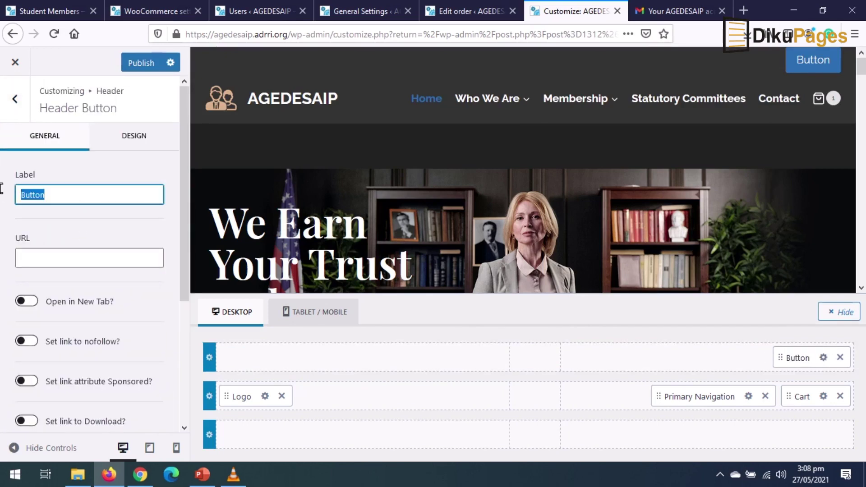
pyautogui.write('My ')
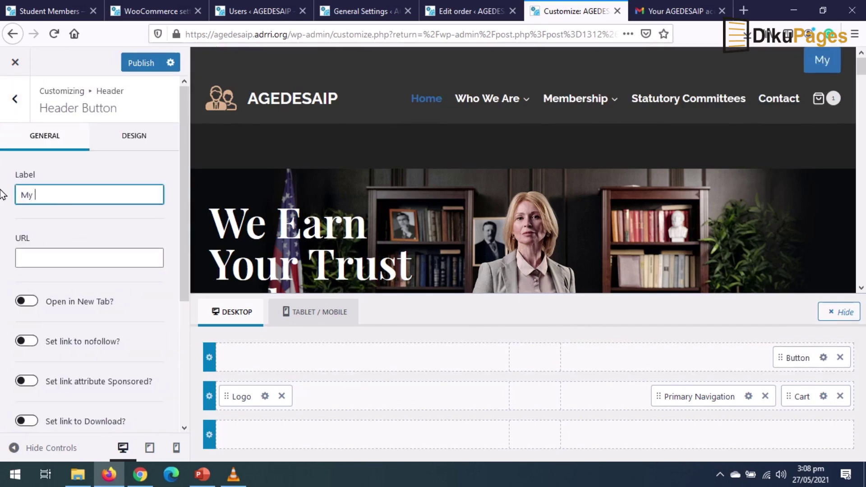
pyautogui.write('Account')
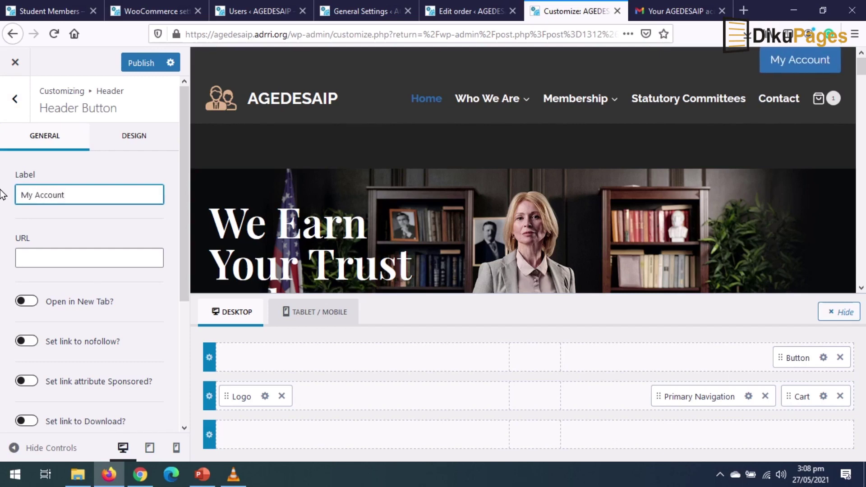
# - Link the button to the my-account page, publish, and exit the Customizer
pyautogui.click(34, 254)
pyautogui.write('https://agedesaip.adrri.org/my-account/')
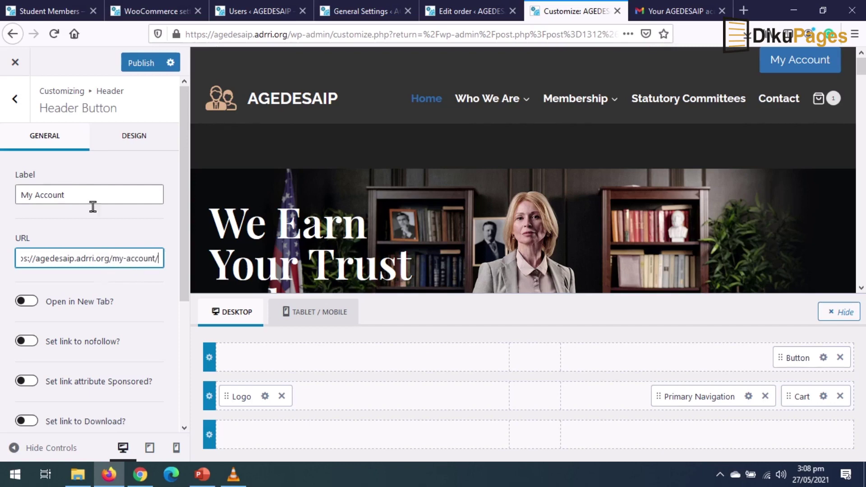
pyautogui.click(136, 66)
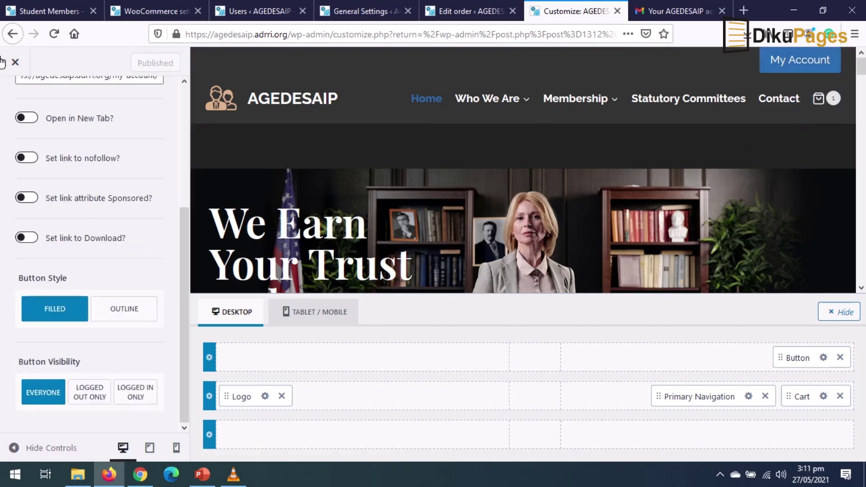
pyautogui.click(9, 62)
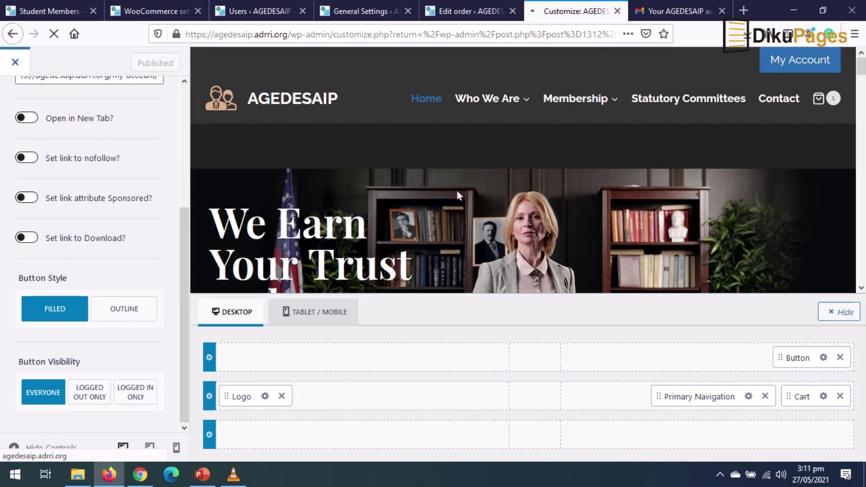